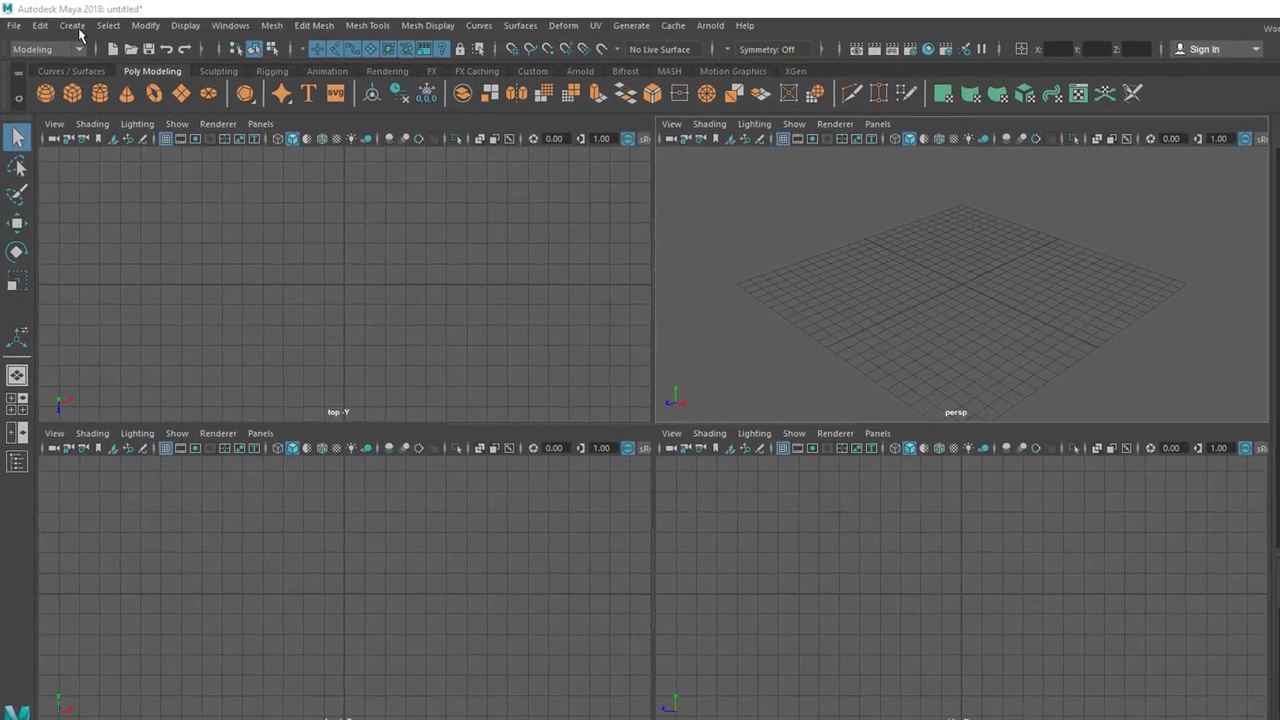
Create a Soccer Ball polygon primitive at the origin
left_click(65, 25)
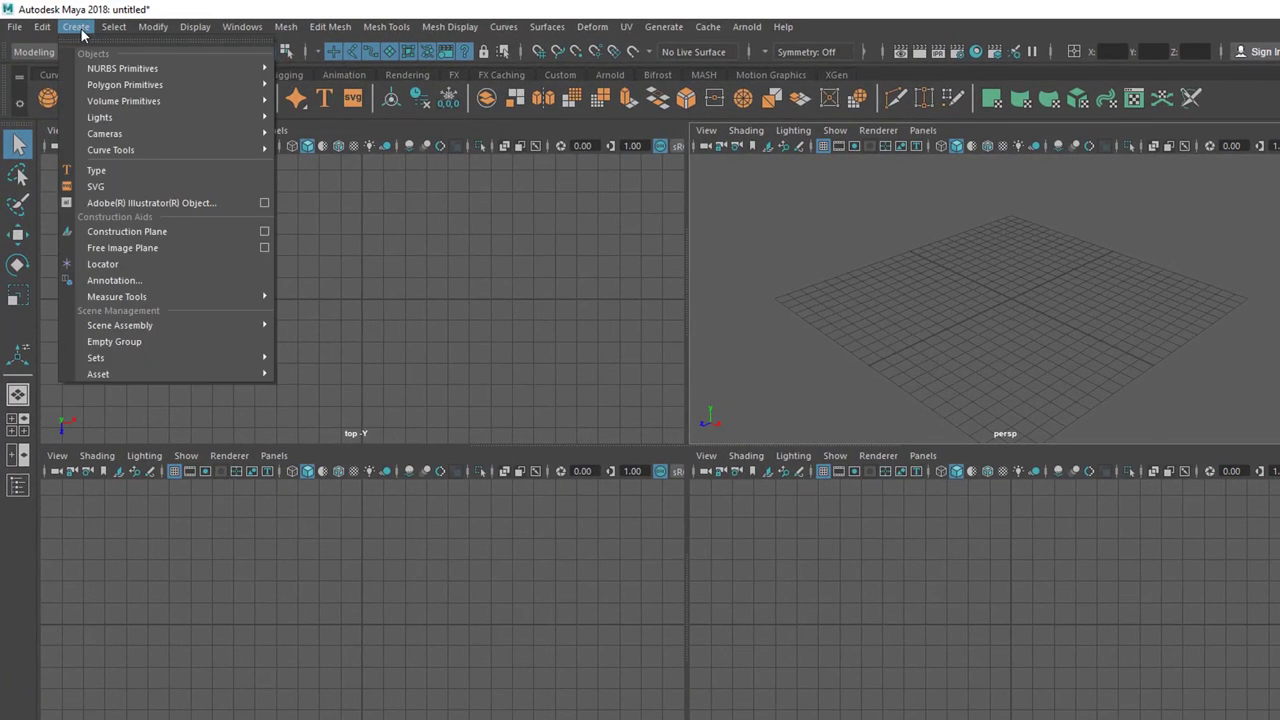
mouse_move(110, 86)
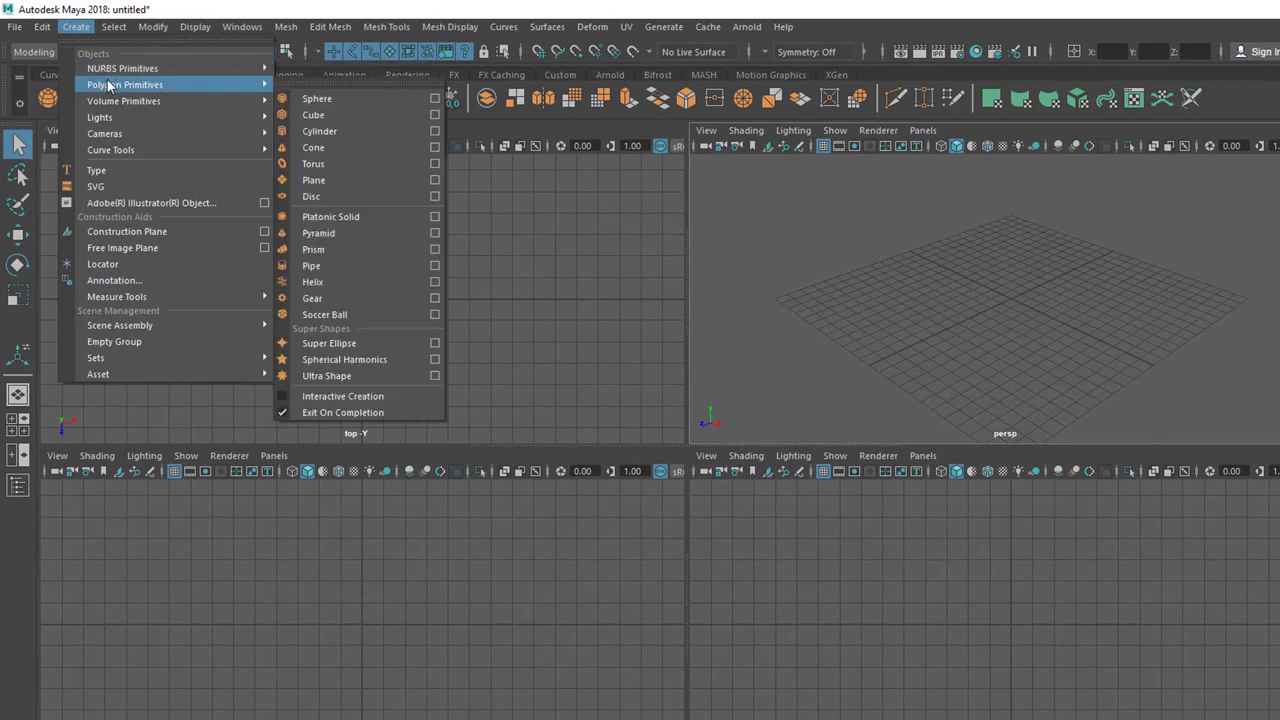
left_click(330, 315)
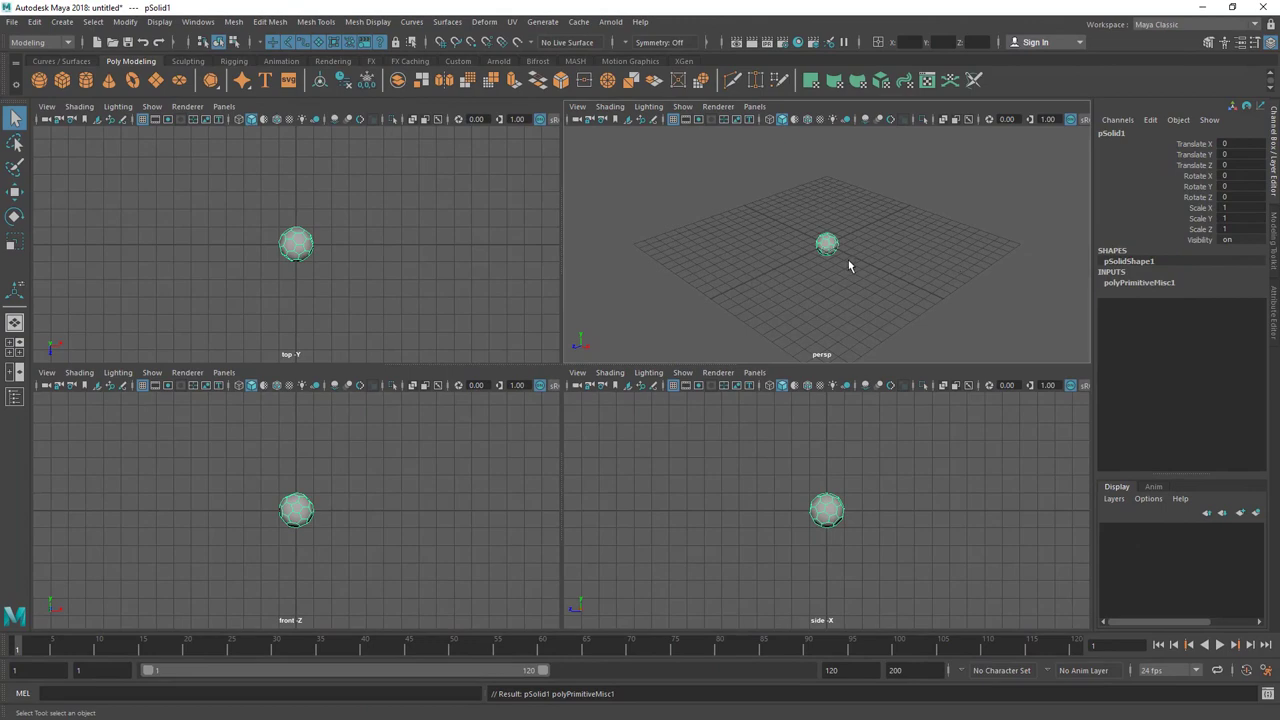
Maximize the perspective view, frame the ball, and orbit down toward grid level
key("space")
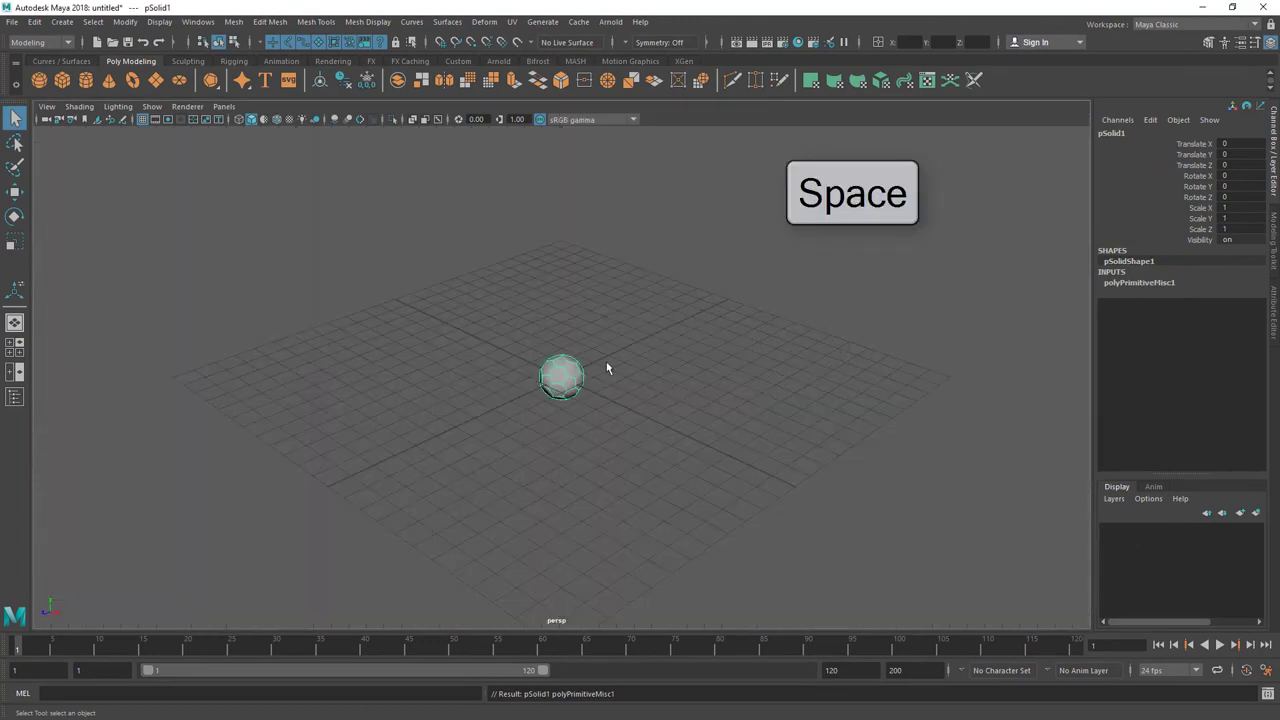
key("f")
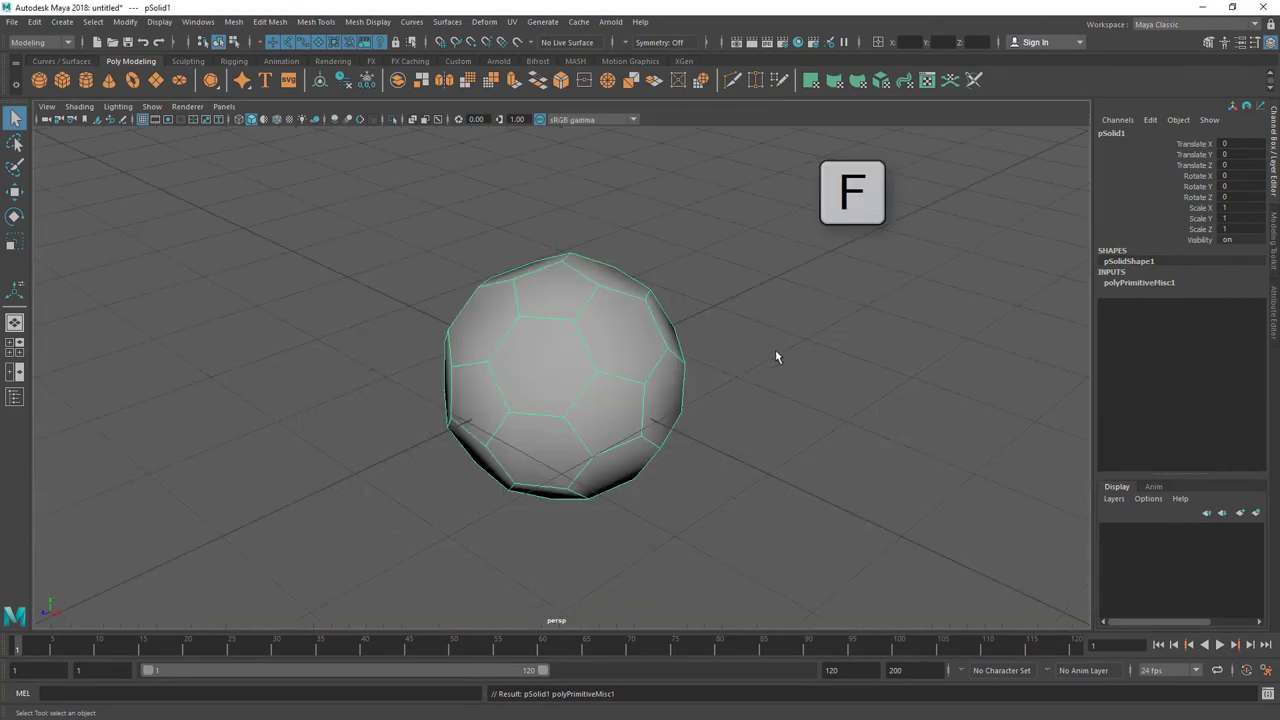
left_click_drag(775, 350, 703, 348, "alt")
left_click_drag(615, 351, 565, 360, "alt")
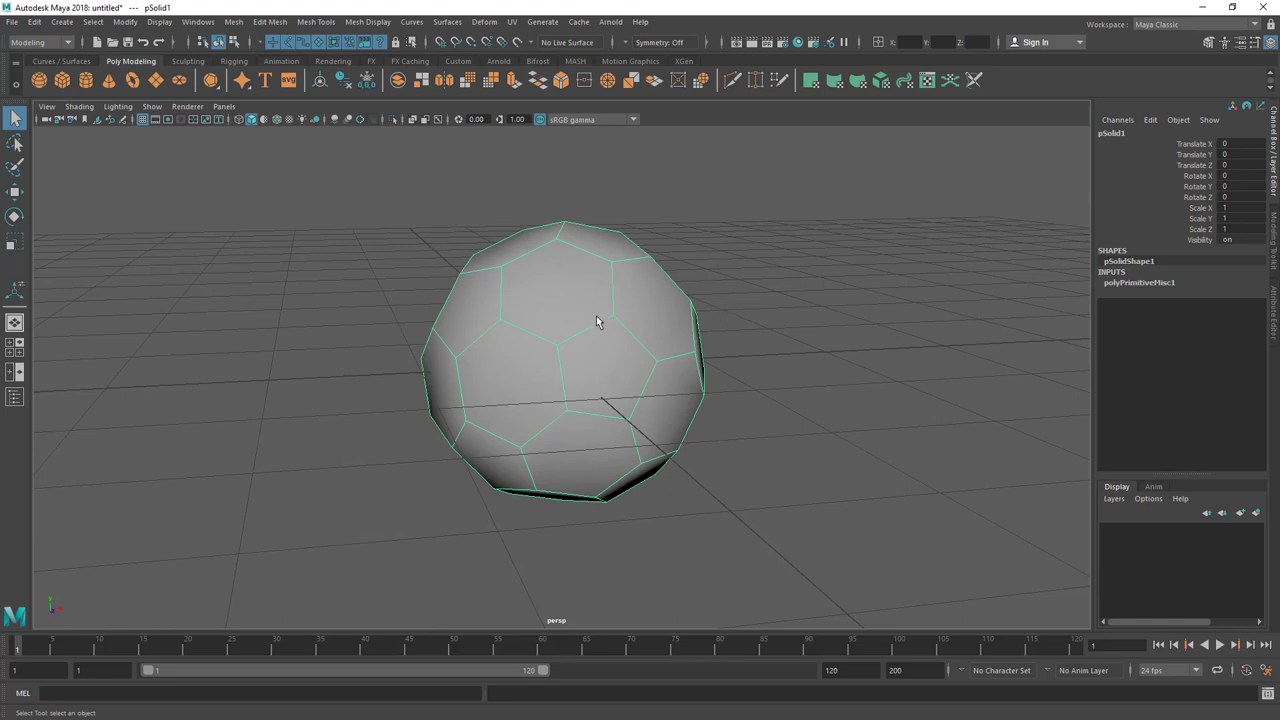
In face mode, select all faces, then individual hexagon and pentagon faces, to inspect the panels
right_click_drag(577, 278, 573, 308)
double_click(573, 308)
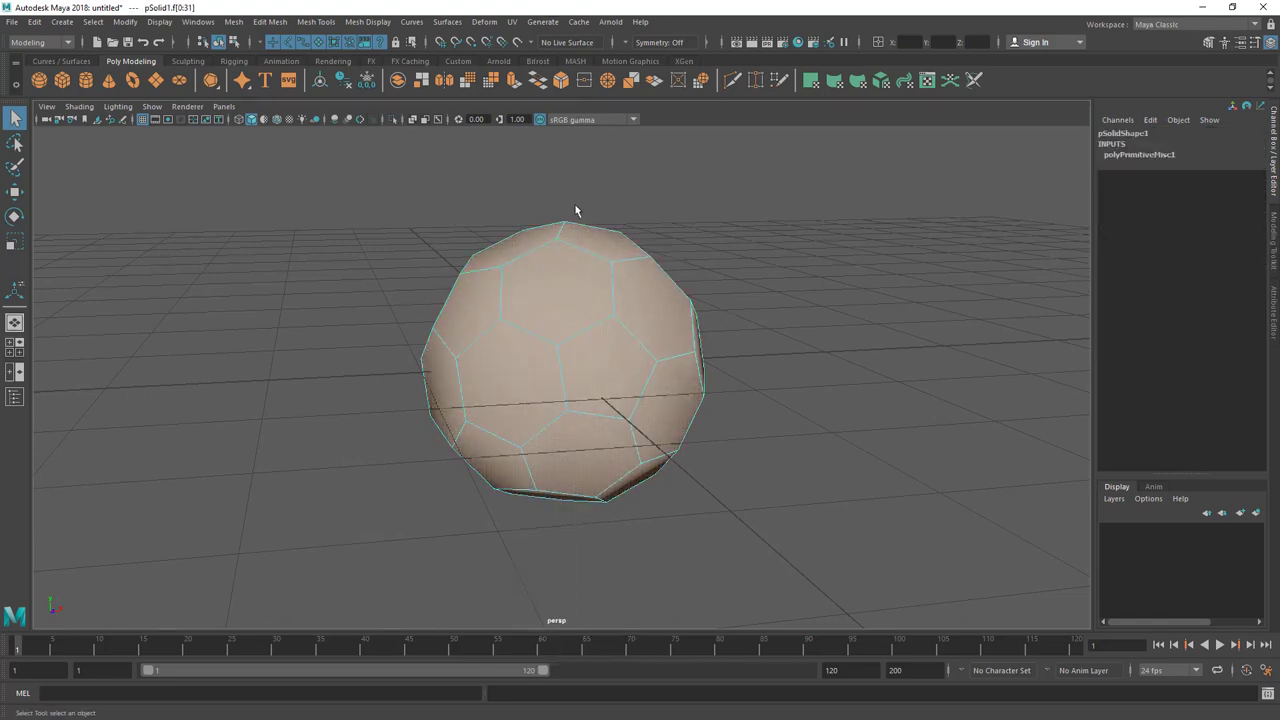
left_click_drag(594, 214, 621, 232, "alt")
left_click(794, 277)
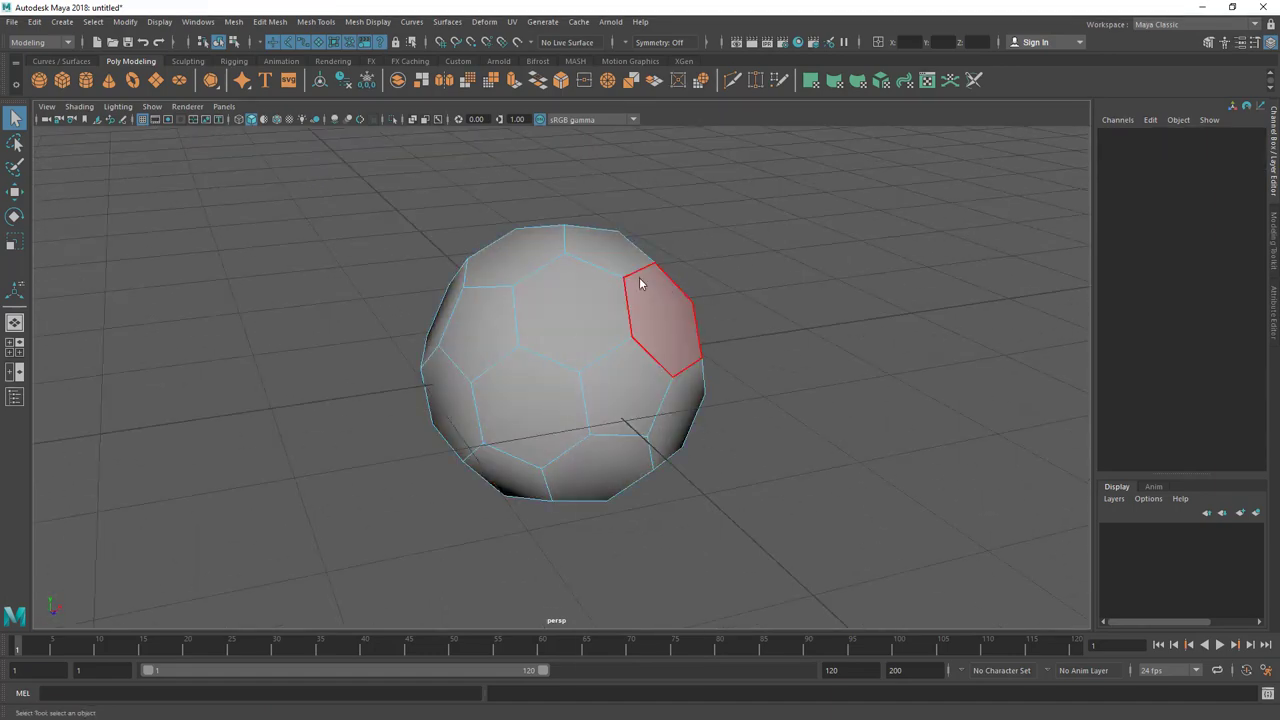
left_click(547, 317)
left_click_drag(547, 317, 649, 380, "alt")
left_click(691, 280)
left_click(528, 320)
left_click(649, 380)
left_click(645, 290)
left_click(751, 251)
Switch to vertex mode and marquee-select every vertex of the ball
right_click_drag(614, 292, 541, 293)
left_click_drag(370, 198, 776, 551)
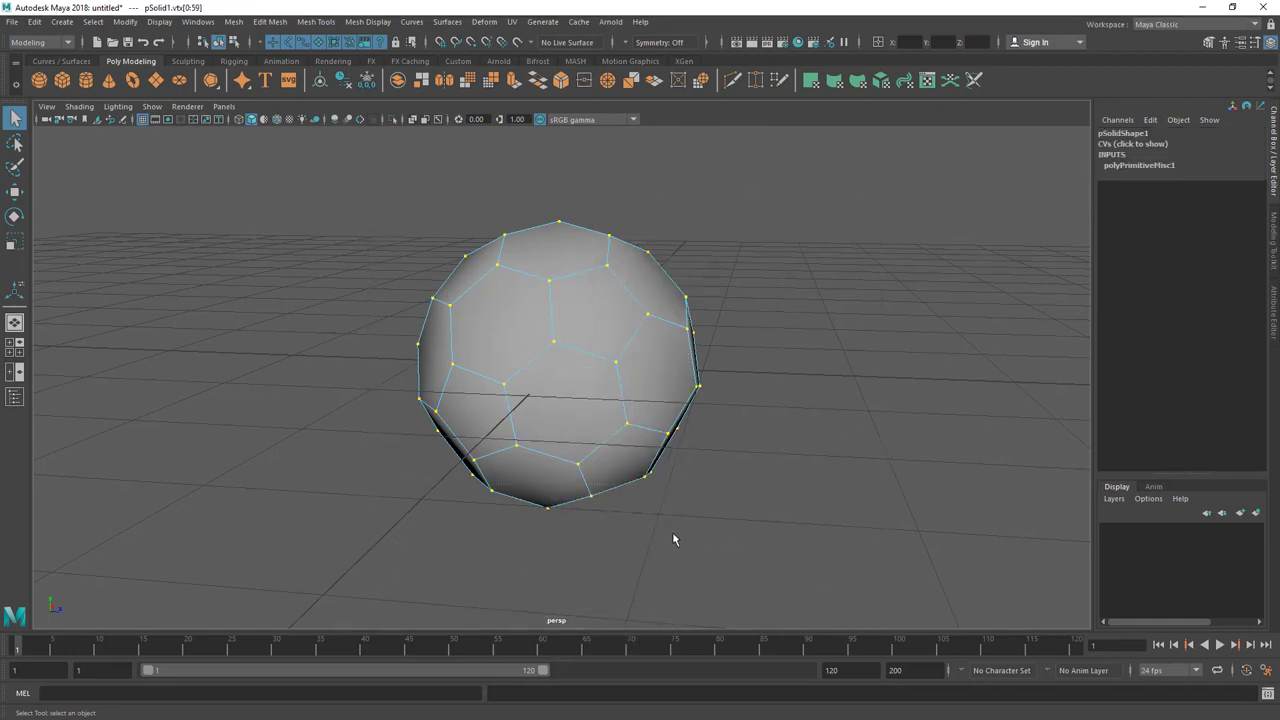
mouse_move(670, 530)
left_mouse_down("alt")
mouse_move(820, 517)
mouse_move(680, 530)
left_mouse_up("alt")
Detach the selected vertices with Edit Mesh > Detach so each face becomes a separate panel
left_click(268, 22)
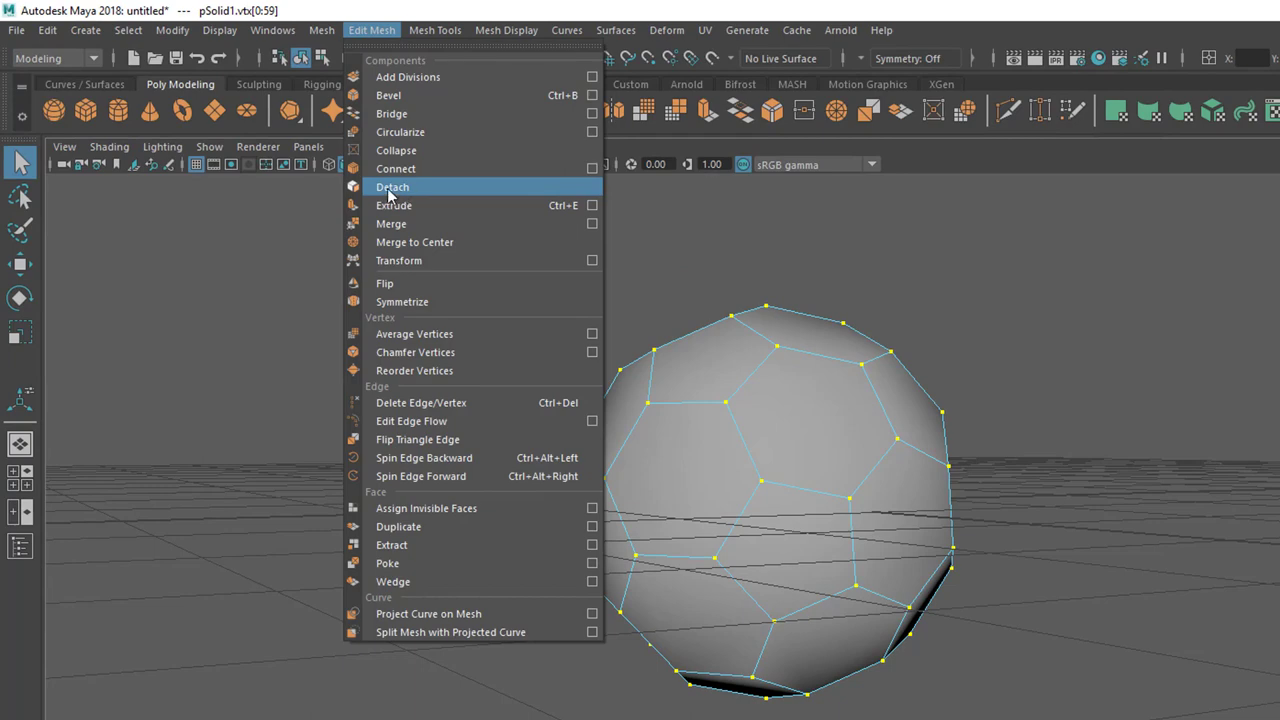
left_click(391, 189)
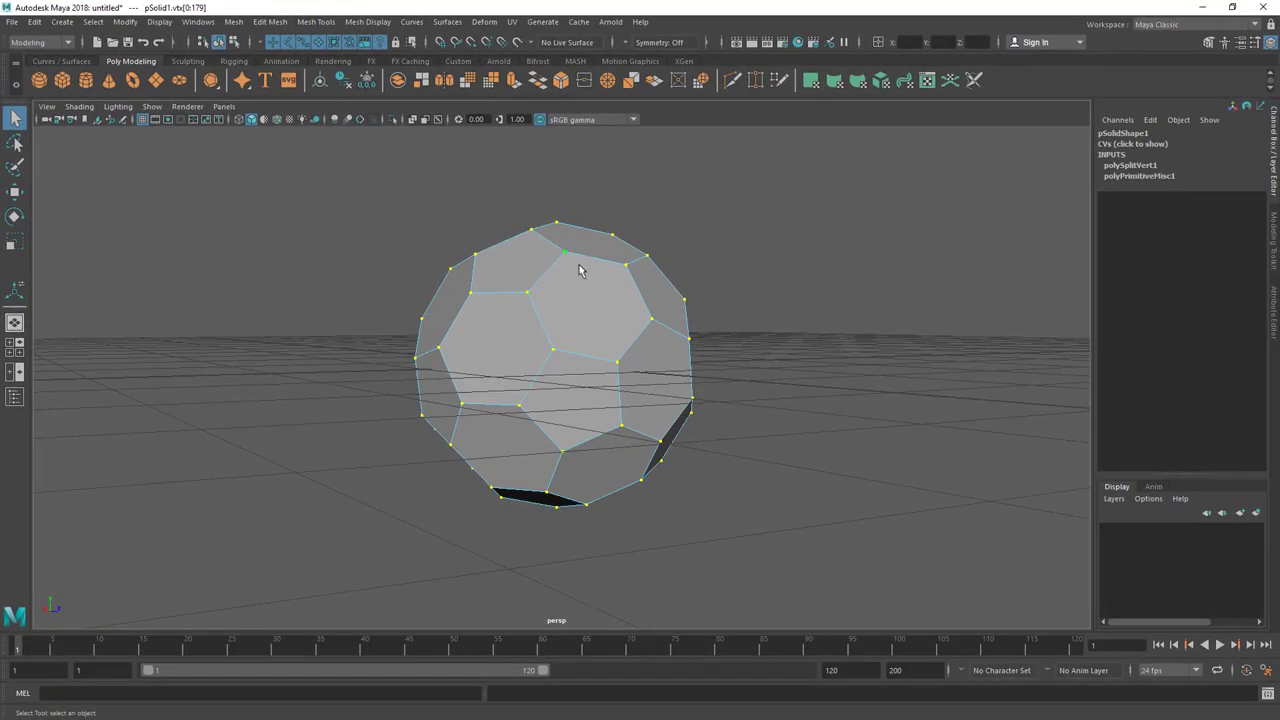
right_click_drag(577, 279, 577, 316)
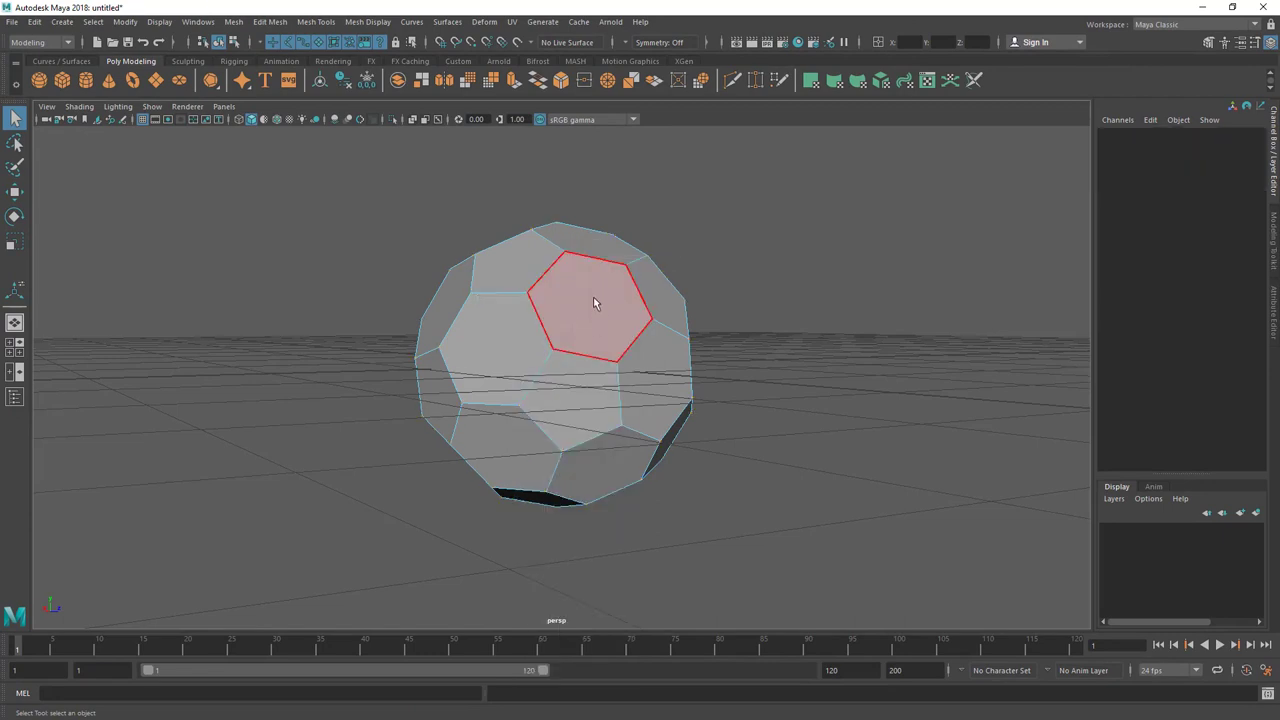
Test the detachment by pulling the upper hexagon off the ball, then undo and return to object mode
left_click(593, 303)
left_click(490, 352)
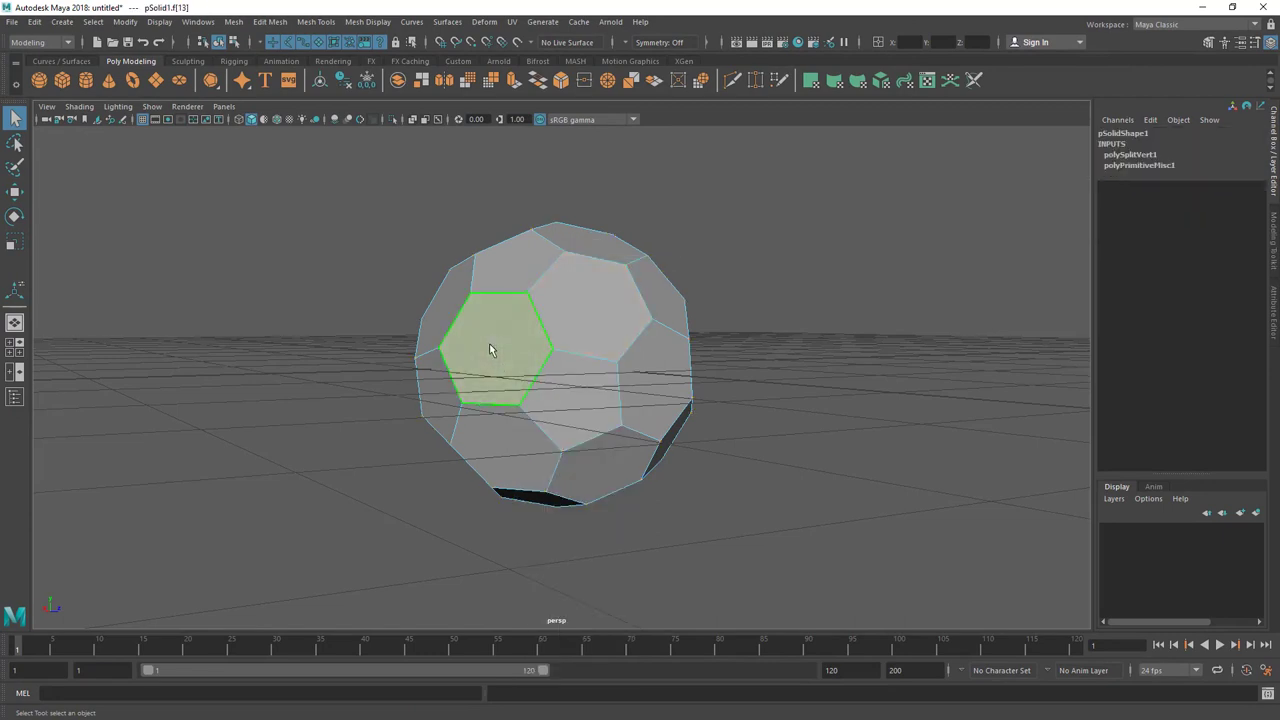
left_click(565, 399)
left_click(655, 385)
left_click(600, 322)
key("w")
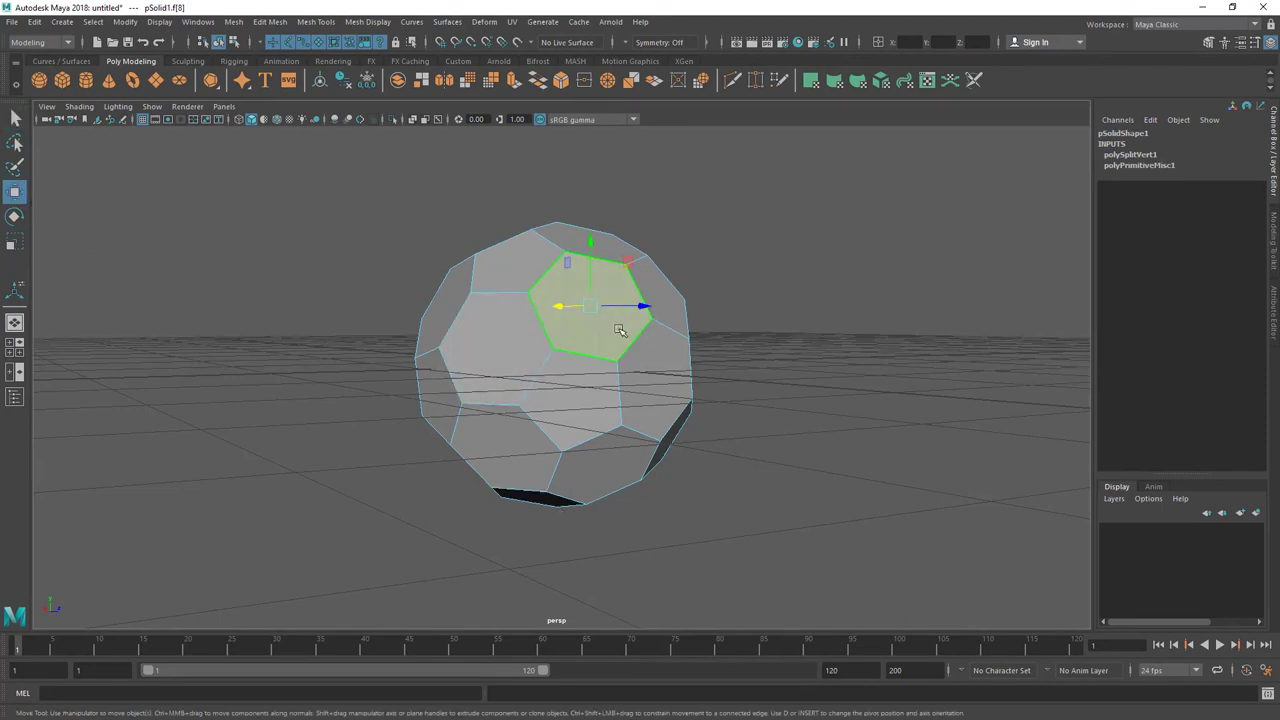
left_click_drag(617, 331, 797, 324)
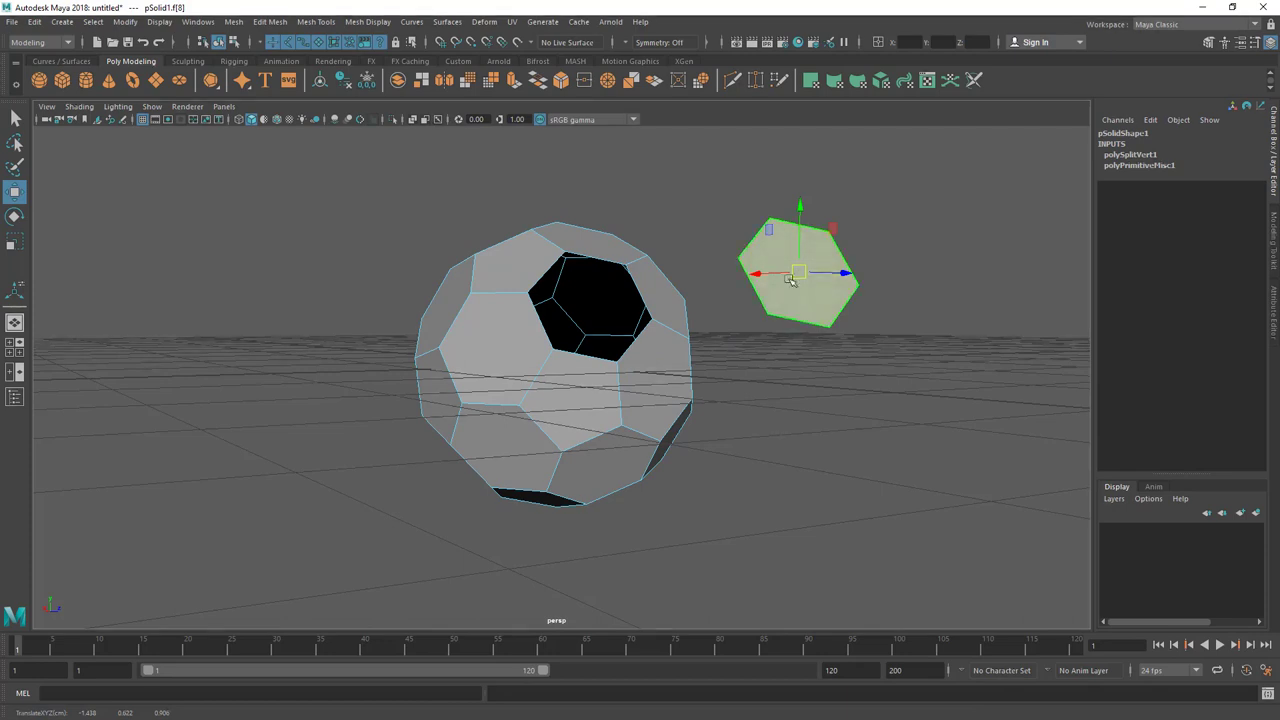
key("ctrl+z")
right_click_drag(561, 289, 637, 234)
Apply Mesh > Smooth to the ball and set polySmoothFace1 Divisions to 2
key("q")
left_click(676, 317)
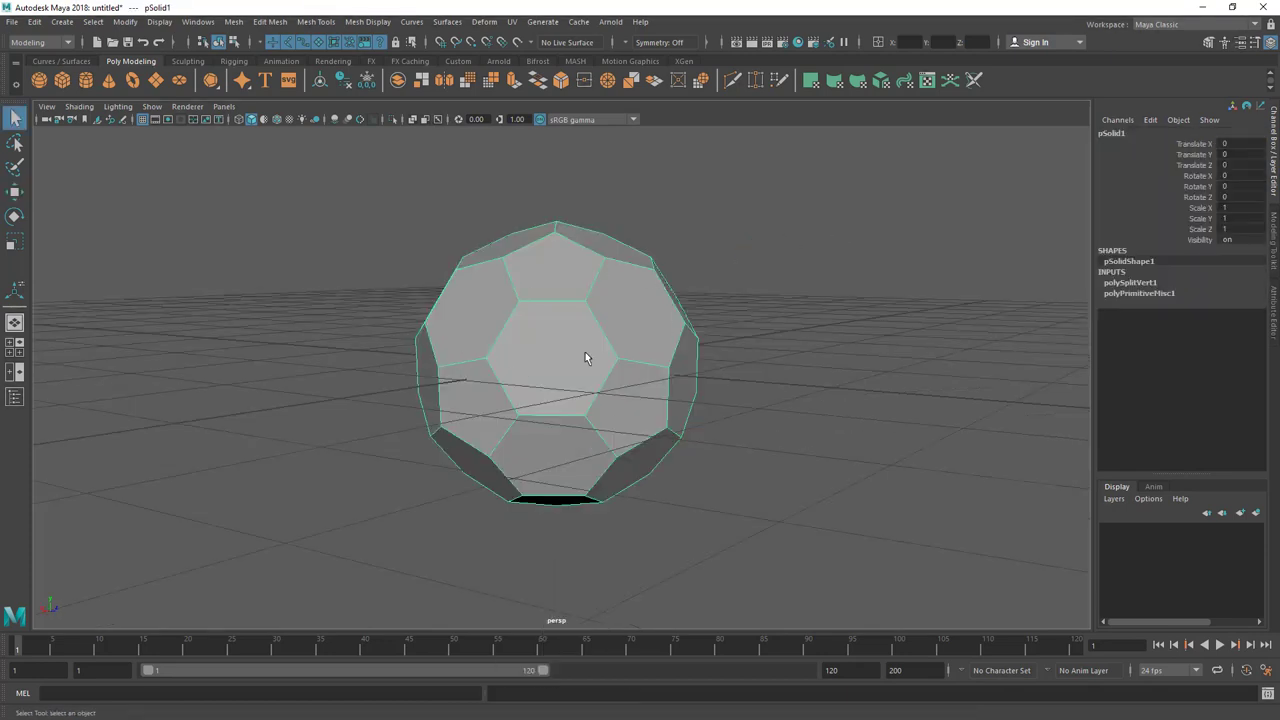
left_click(233, 21)
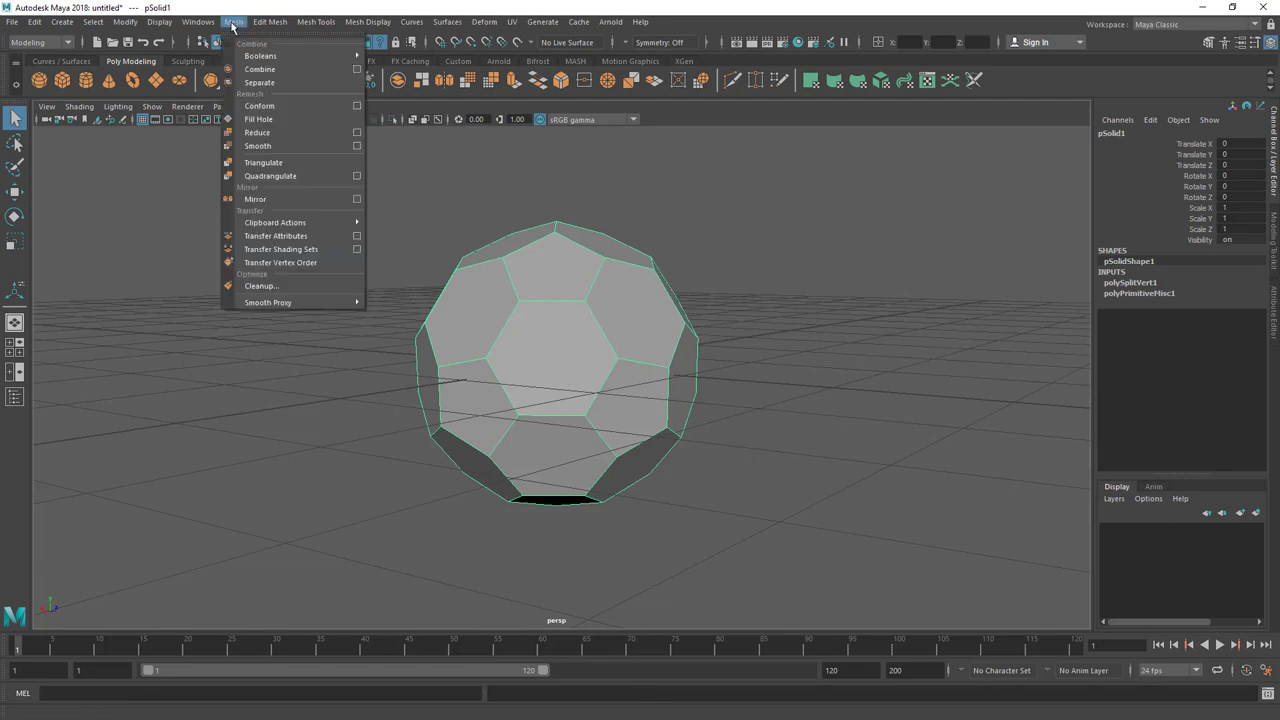
left_click(265, 148)
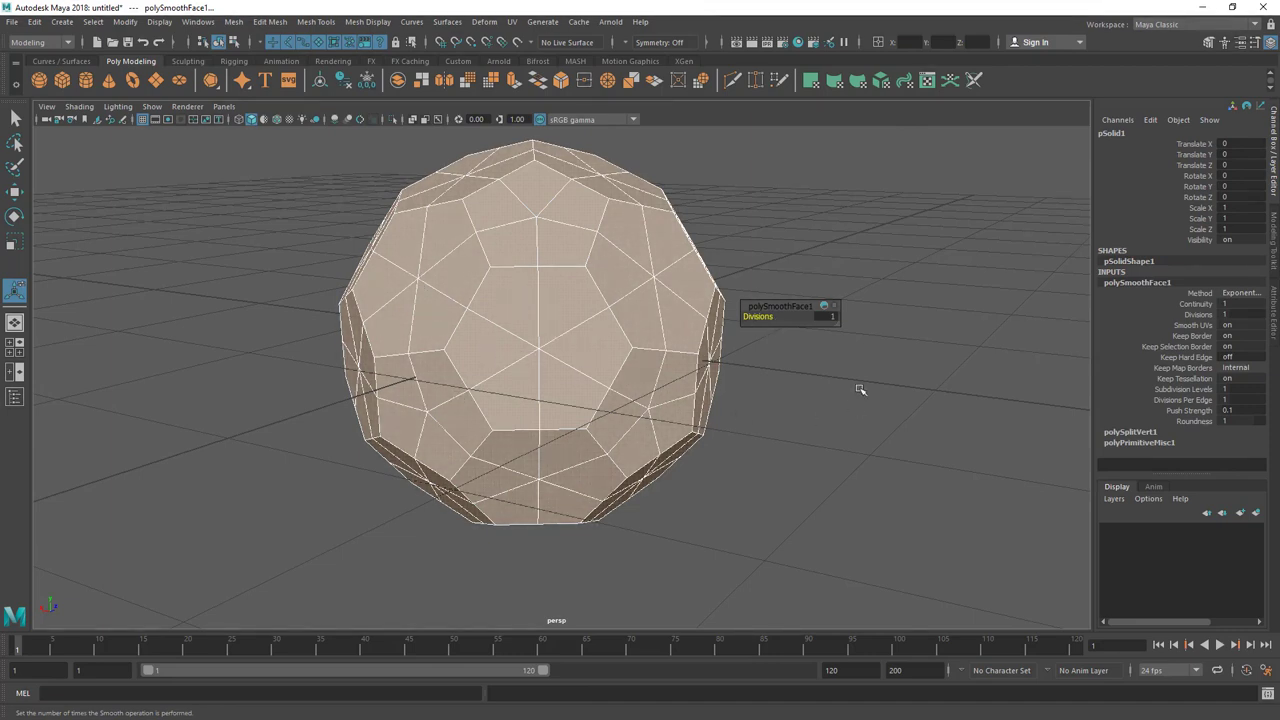
left_click(829, 317)
key("Return")
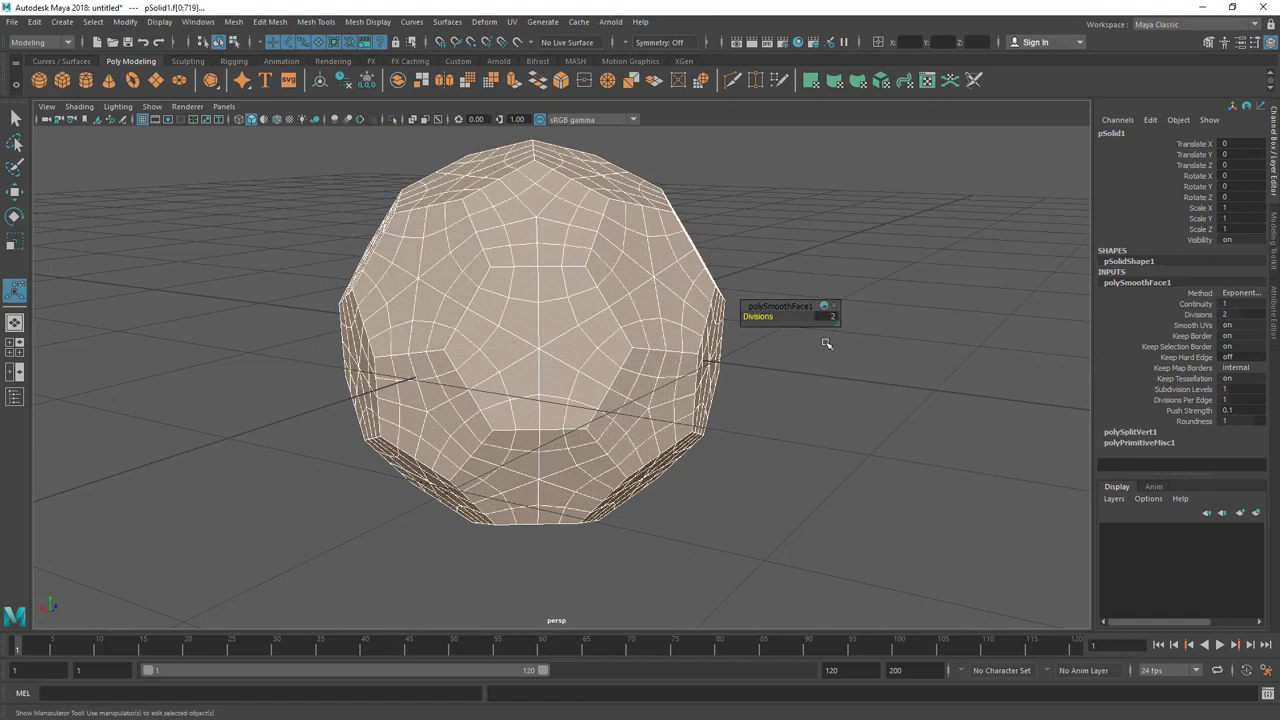
Tumble around the smoothed ball, reselecting it to review its smoothing settings
key("F8")
mouse_move(606, 380)
left_mouse_down("alt")
mouse_move(608, 334)
mouse_move(676, 383)
mouse_move(586, 380)
left_mouse_up("alt")
left_click(747, 396)
left_click(594, 334)
left_click_drag(613, 444, 300, 394, "alt")
left_click(300, 394)
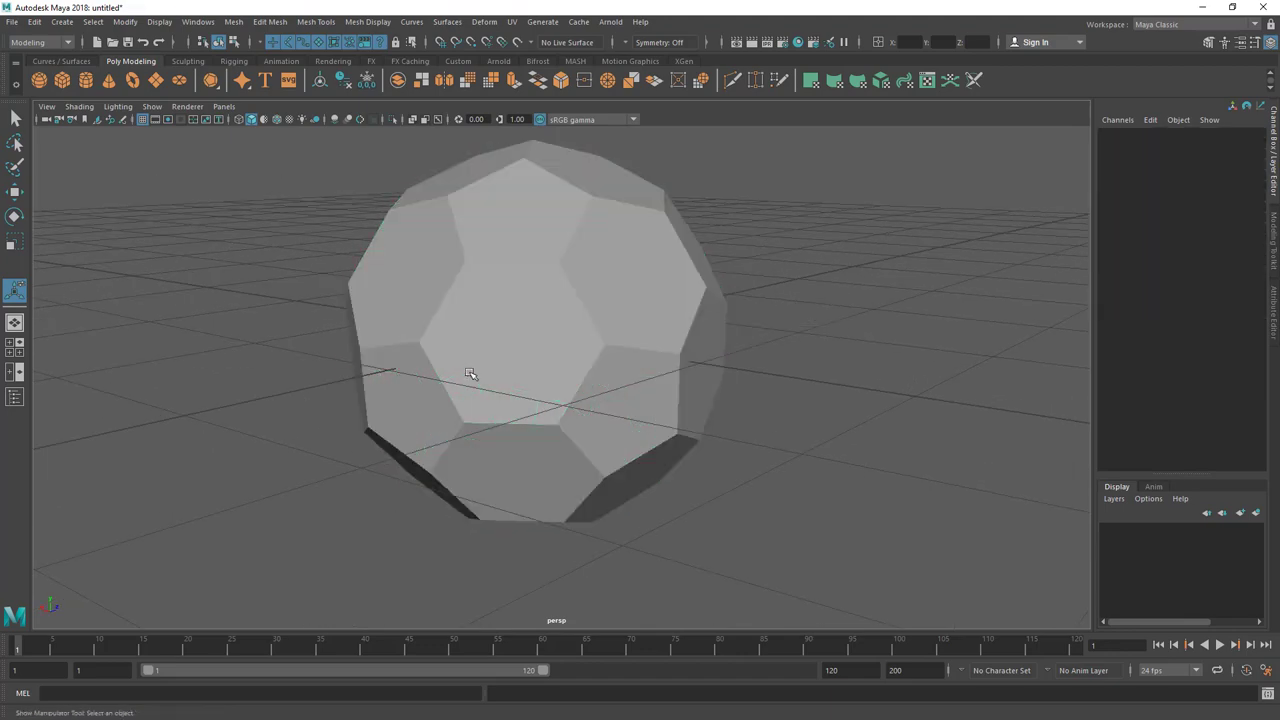
left_click_drag(466, 371, 553, 349, "alt")
left_click(554, 349)
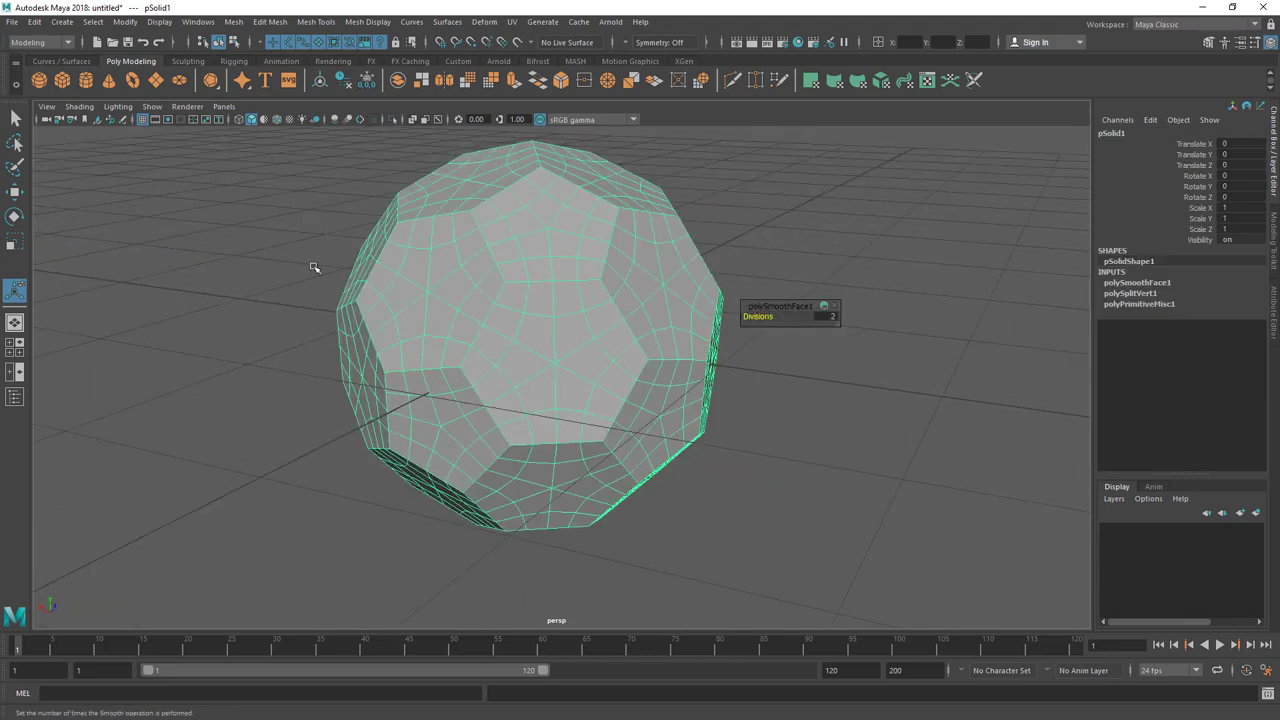
left_click(242, 261)
left_click(432, 290)
left_click_drag(443, 289, 337, 307, "alt")
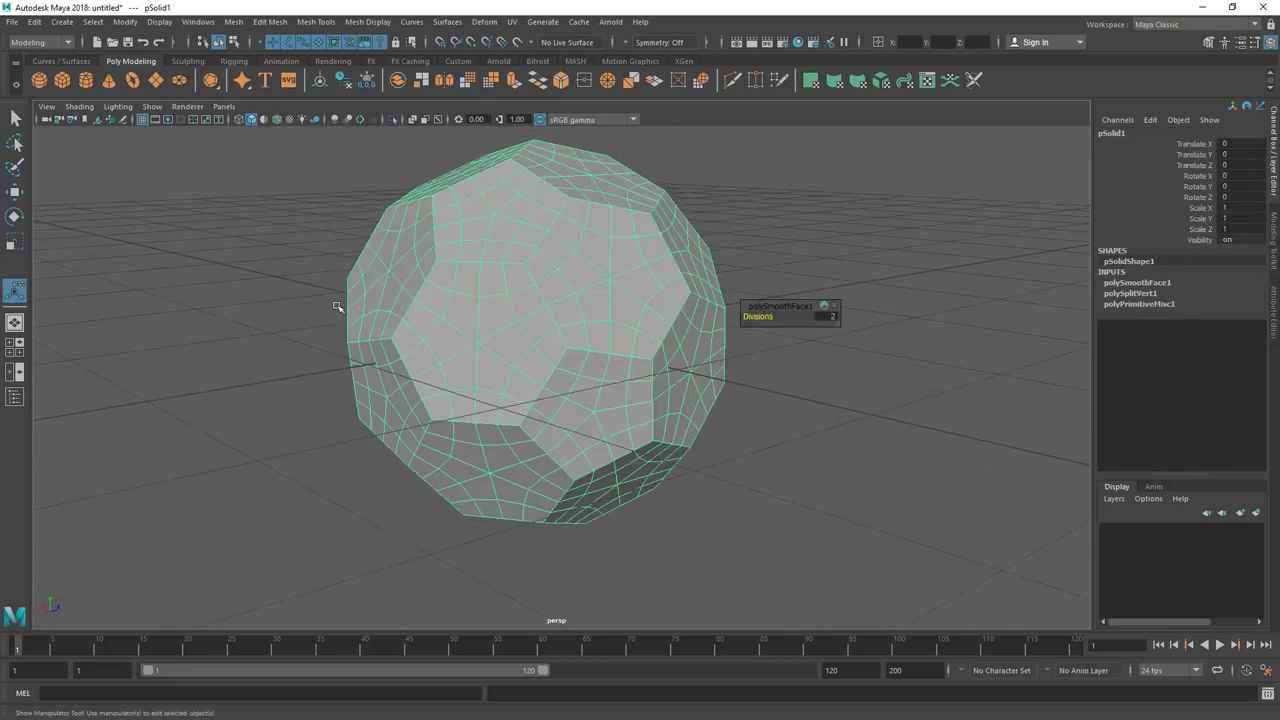
left_click_drag(668, 318, 640, 333, "alt")
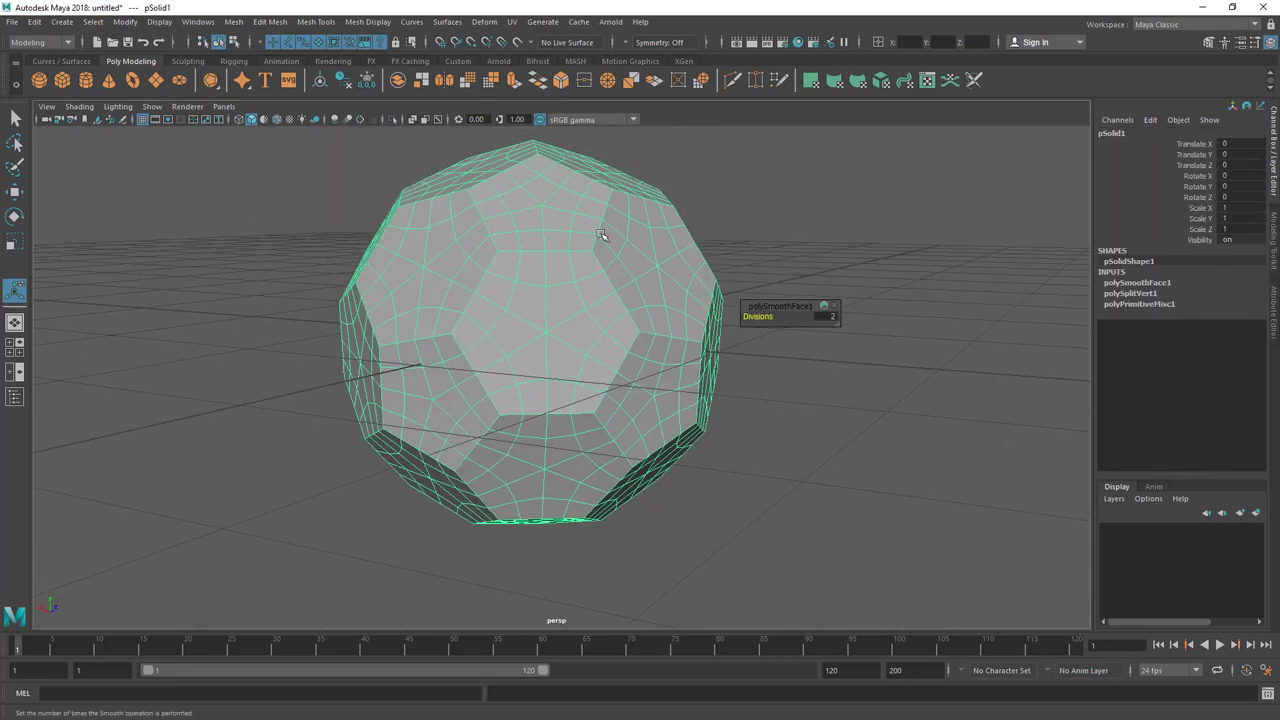
left_click_drag(600, 235, 600, 215, "alt")
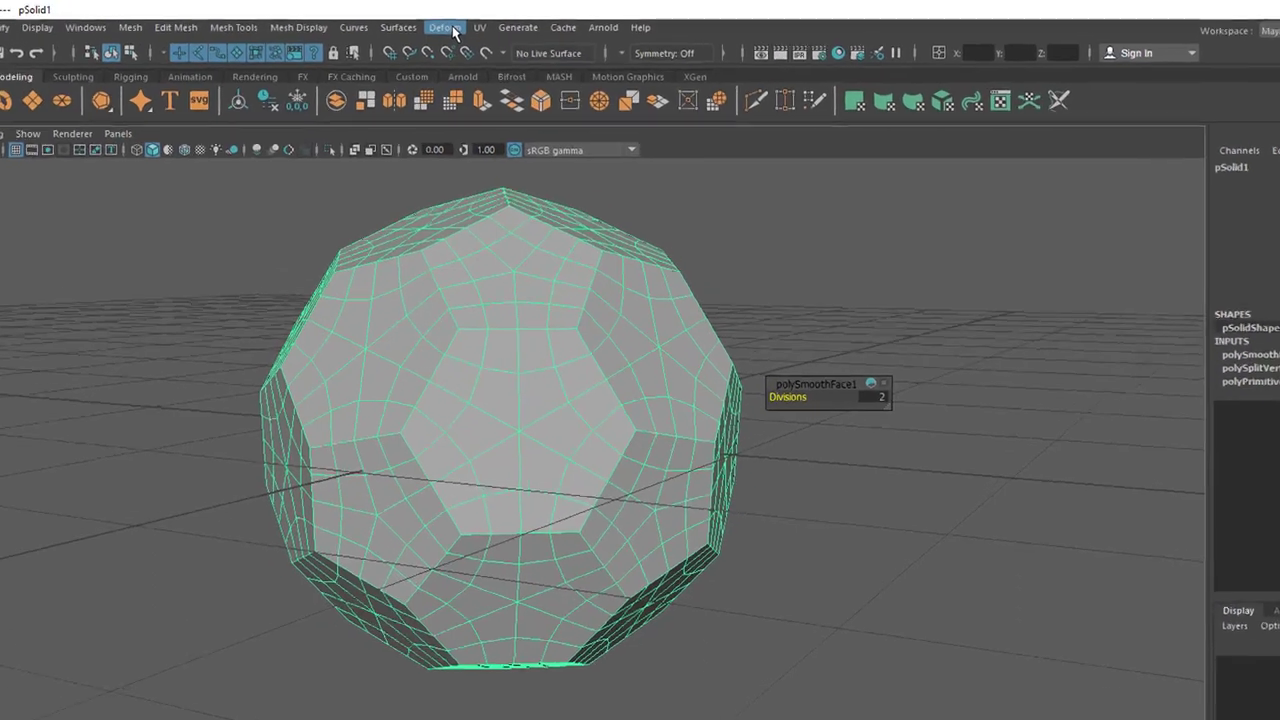
Apply a Deform > Sculpt deformer to the ball
left_click(484, 21)
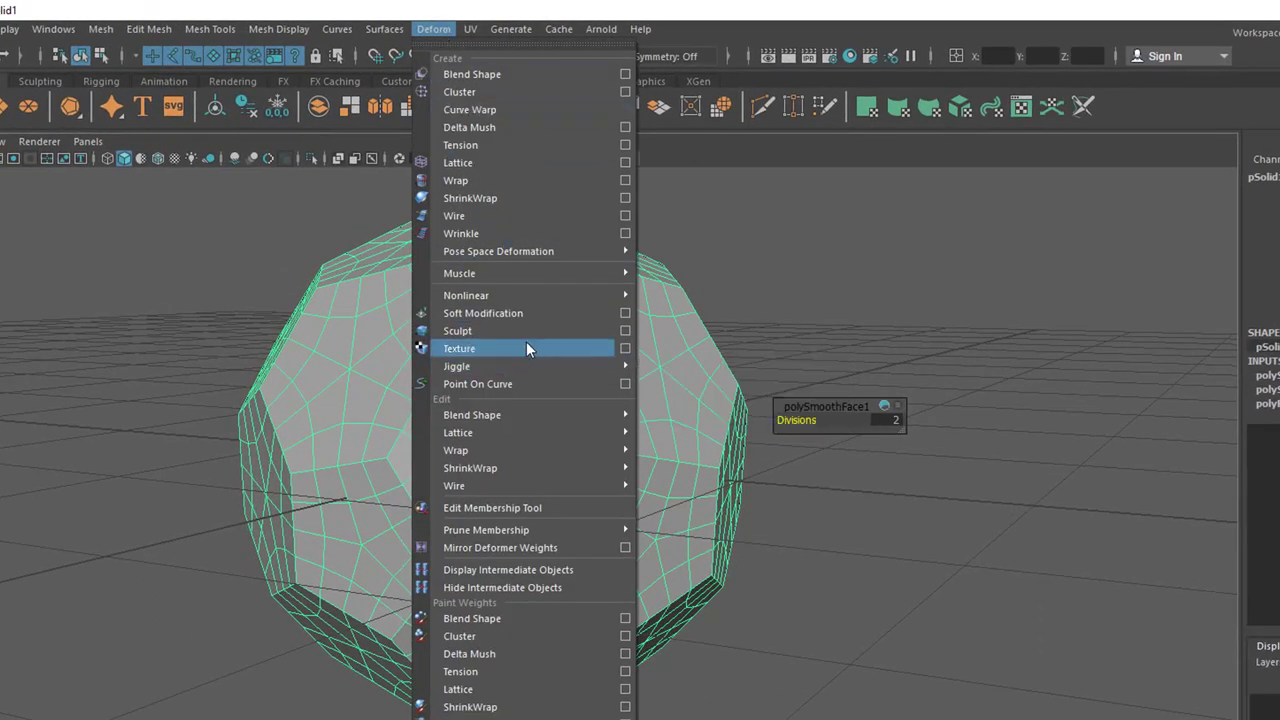
left_click(473, 334)
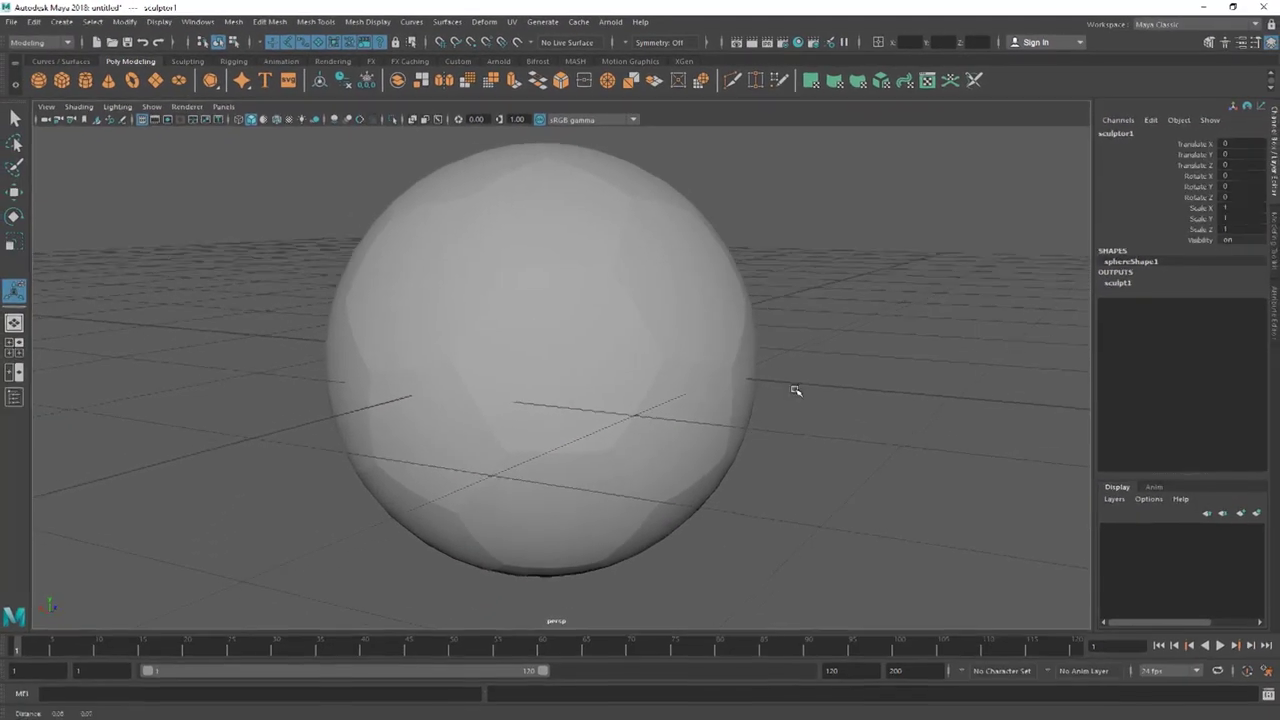
left_click_drag(844, 517, 714, 478, "alt")
mouse_move(696, 361)
left_mouse_down("alt")
mouse_move(466, 363)
mouse_move(600, 383)
mouse_move(766, 380)
mouse_move(646, 309)
left_mouse_up("alt")
left_click(636, 285)
left_click_drag(738, 372, 627, 356, "alt")
In wireframe, select the sculptor sphere and shrink it with the Scale tool
key("4")
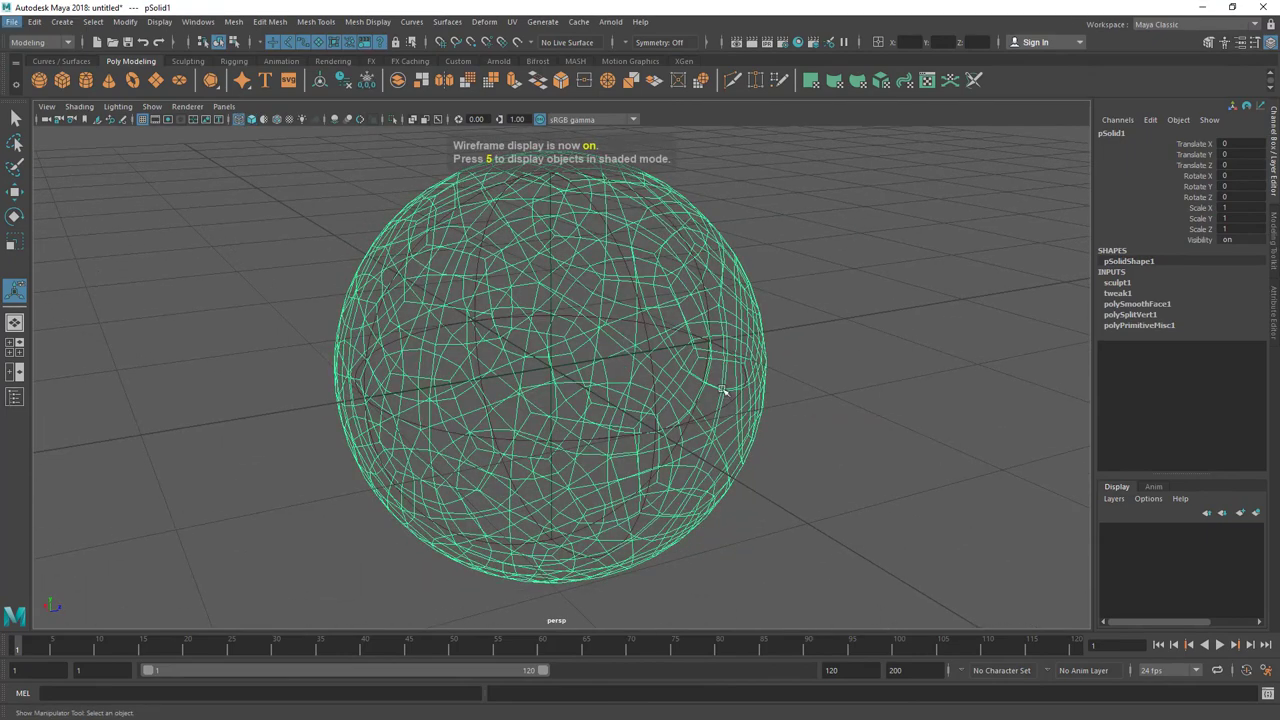
key("4")
left_click(651, 360)
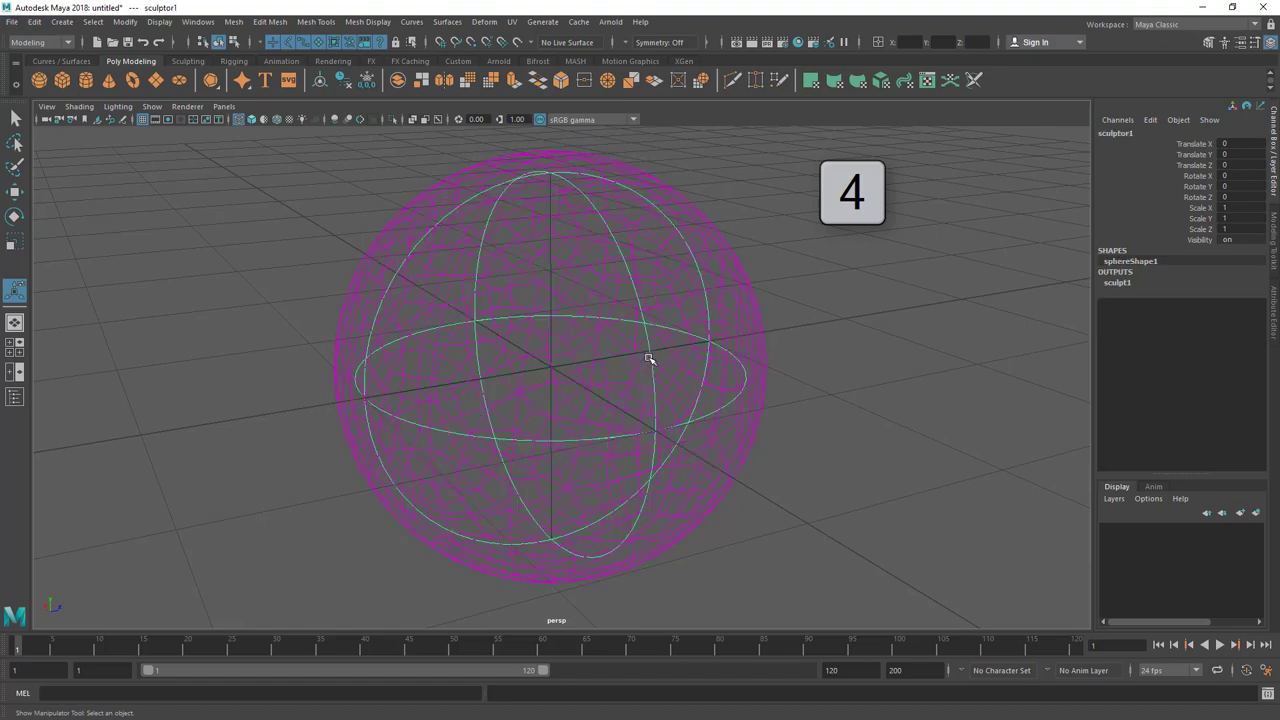
mouse_move(713, 393)
left_mouse_down("alt")
mouse_move(766, 386)
mouse_move(638, 395)
left_mouse_up("alt")
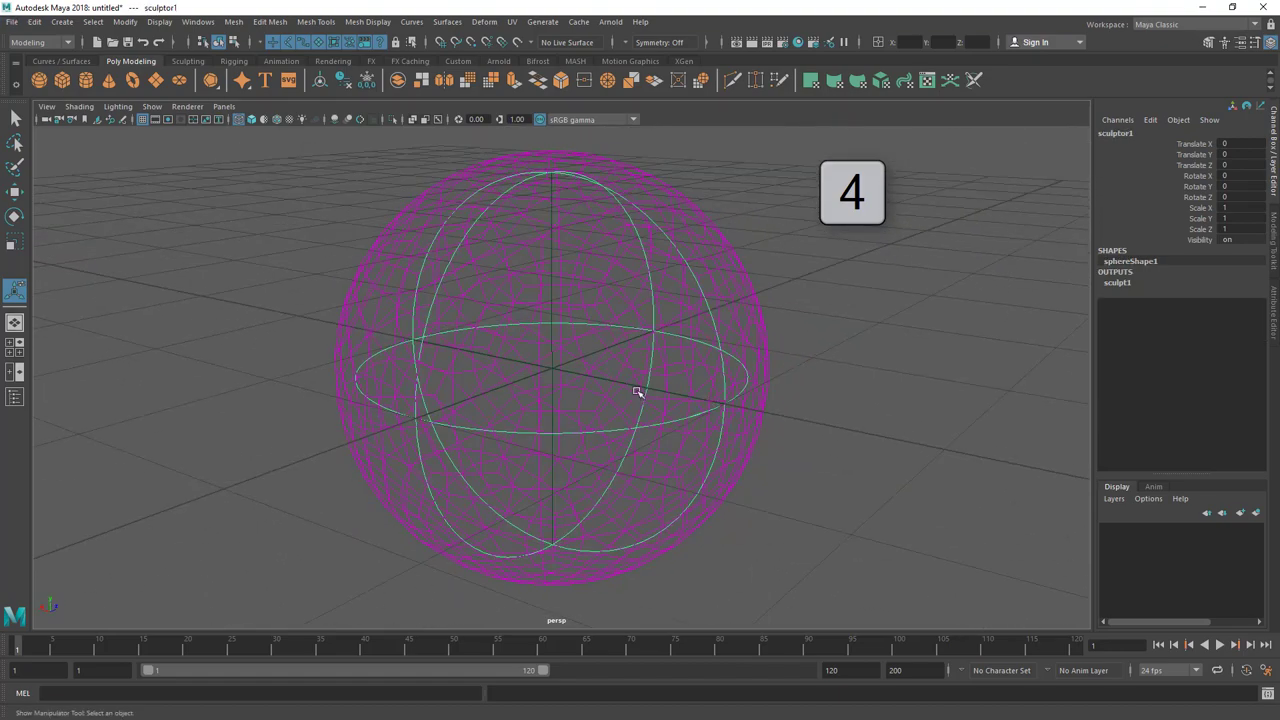
key("r")
mouse_move(553, 369)
left_mouse_down()
mouse_move(394, 423)
mouse_move(309, 431)
mouse_move(606, 437)
mouse_move(551, 367)
mouse_move(523, 486)
mouse_move(509, 451)
mouse_move(539, 386)
left_mouse_up()
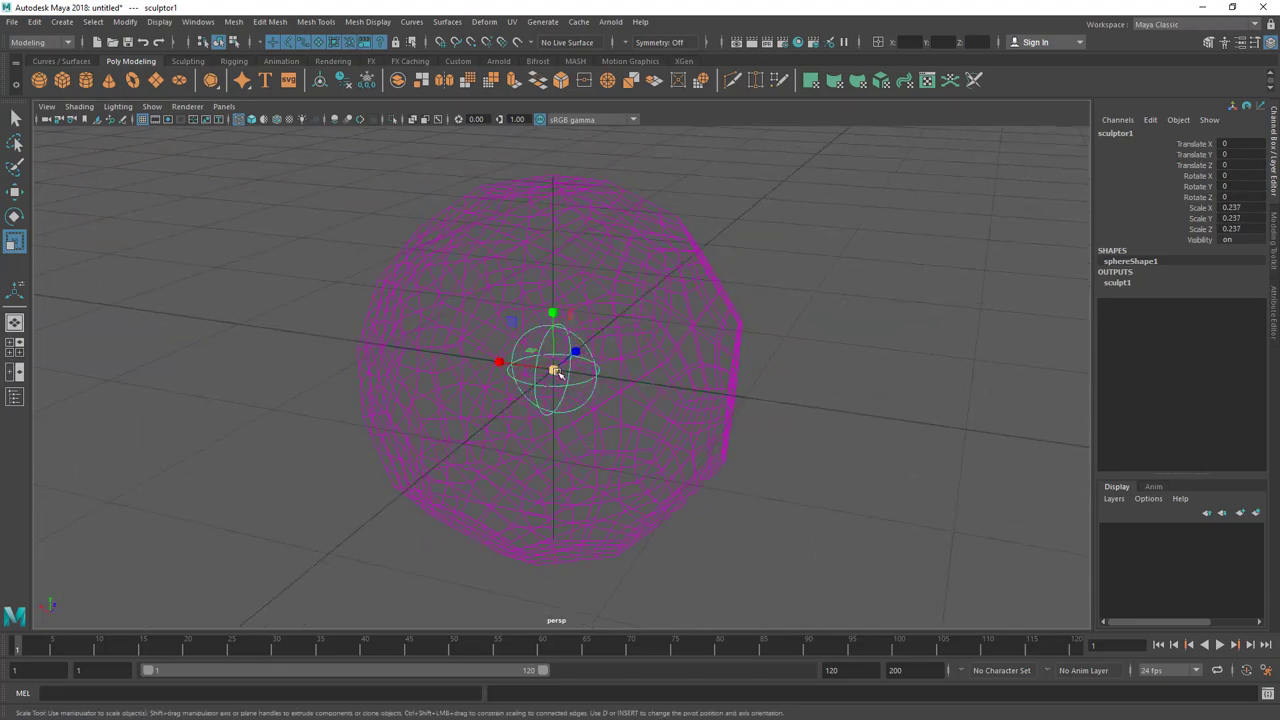
key("5")
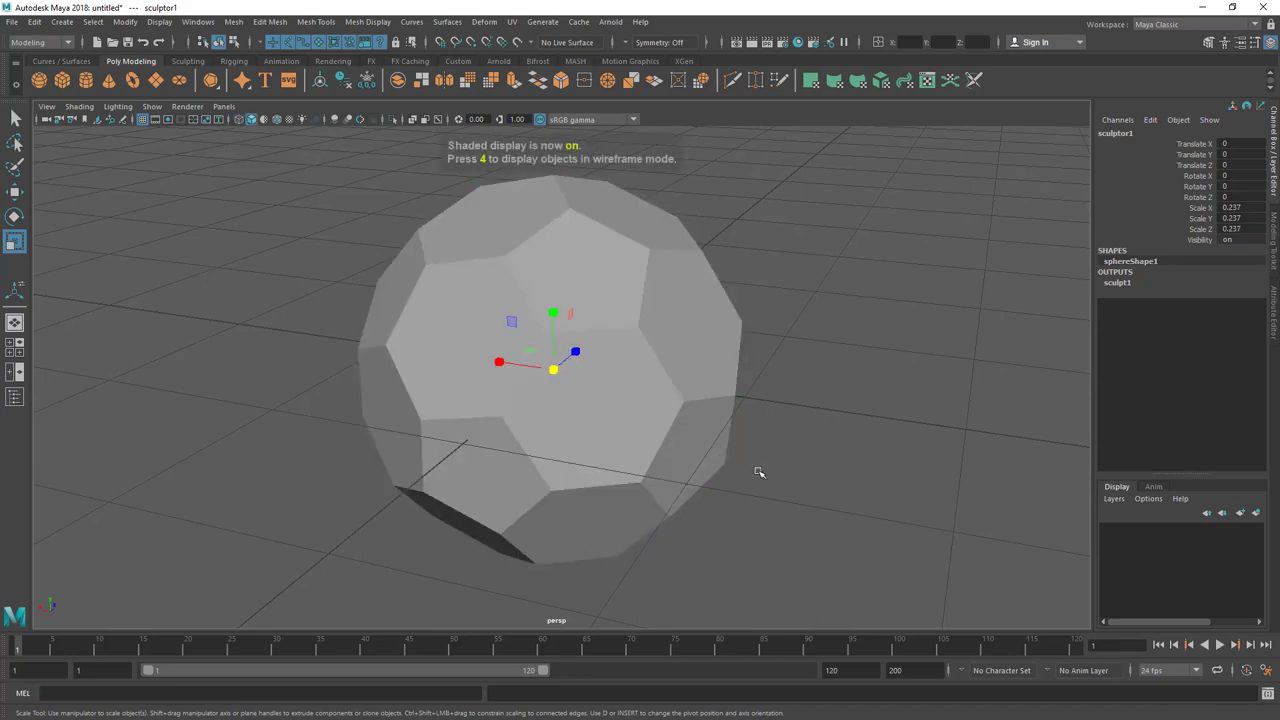
left_click(838, 416)
Reselect the sculptor and scale it up to about 1.041 so the ball rounds into a sphere
mouse_move(804, 455)
left_mouse_down("alt")
mouse_move(874, 440)
mouse_move(552, 234)
mouse_move(543, 366)
mouse_move(718, 386)
left_mouse_up("alt")
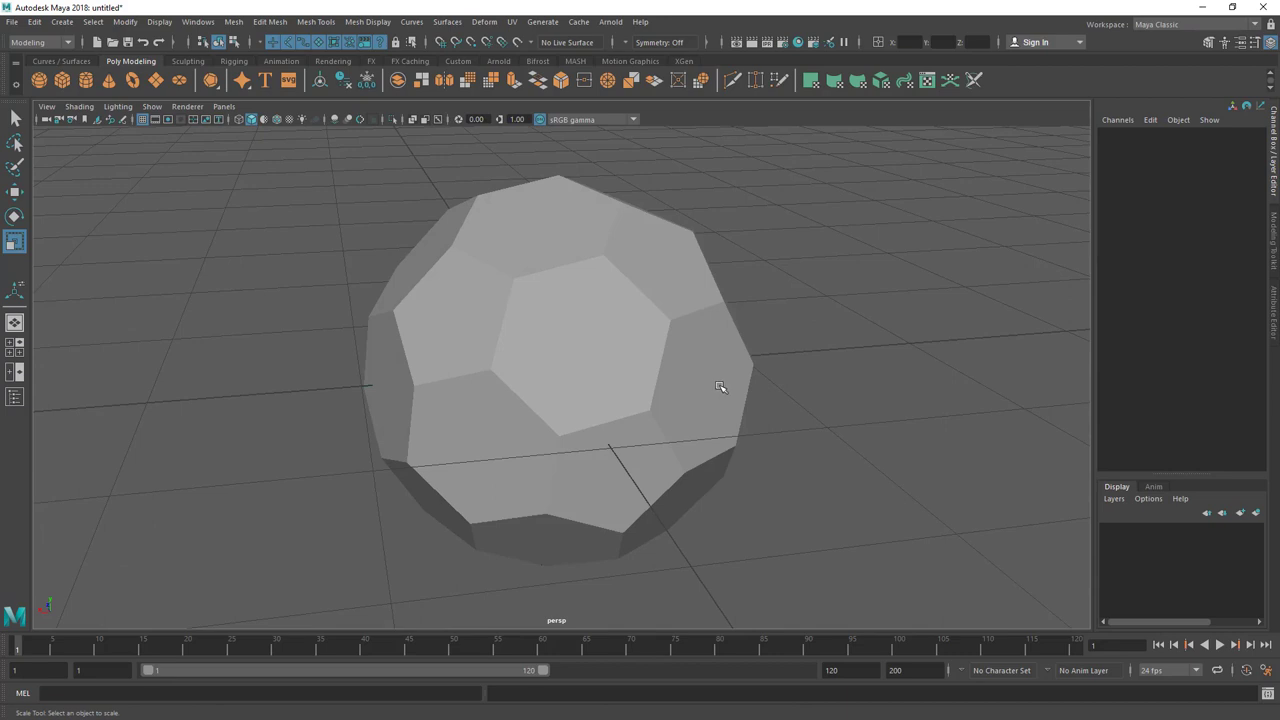
key("4")
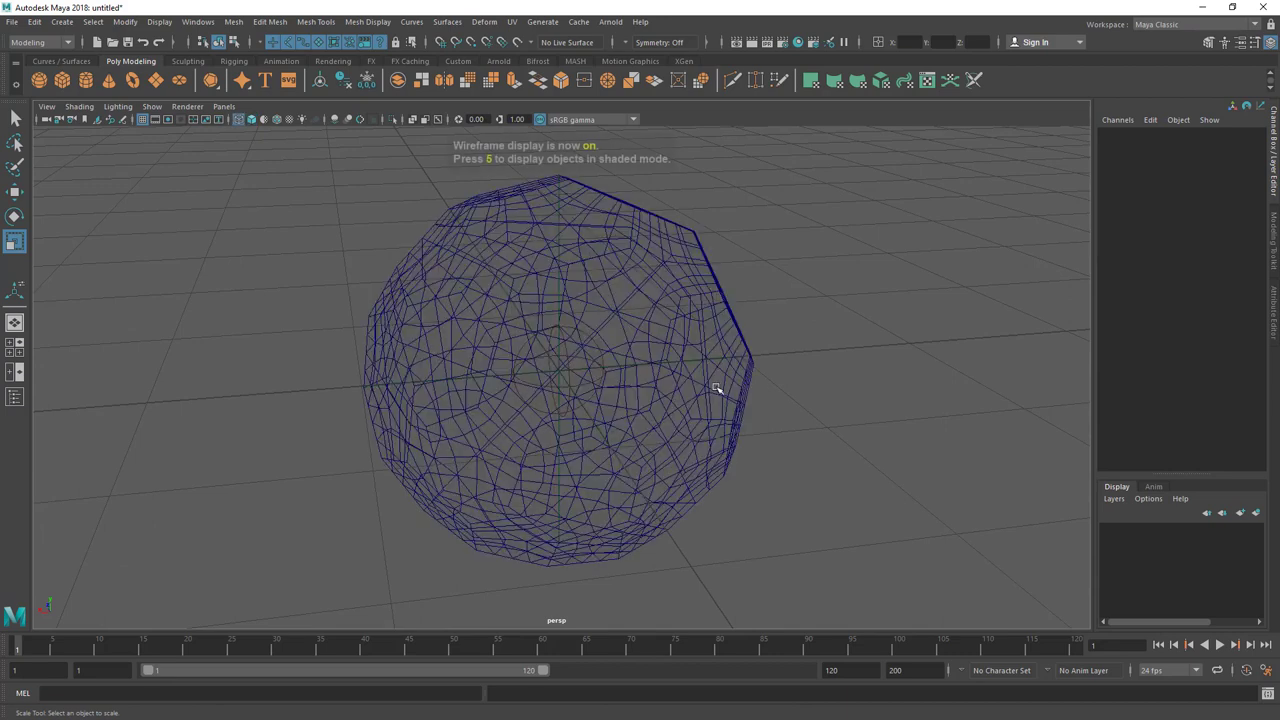
left_click(575, 352)
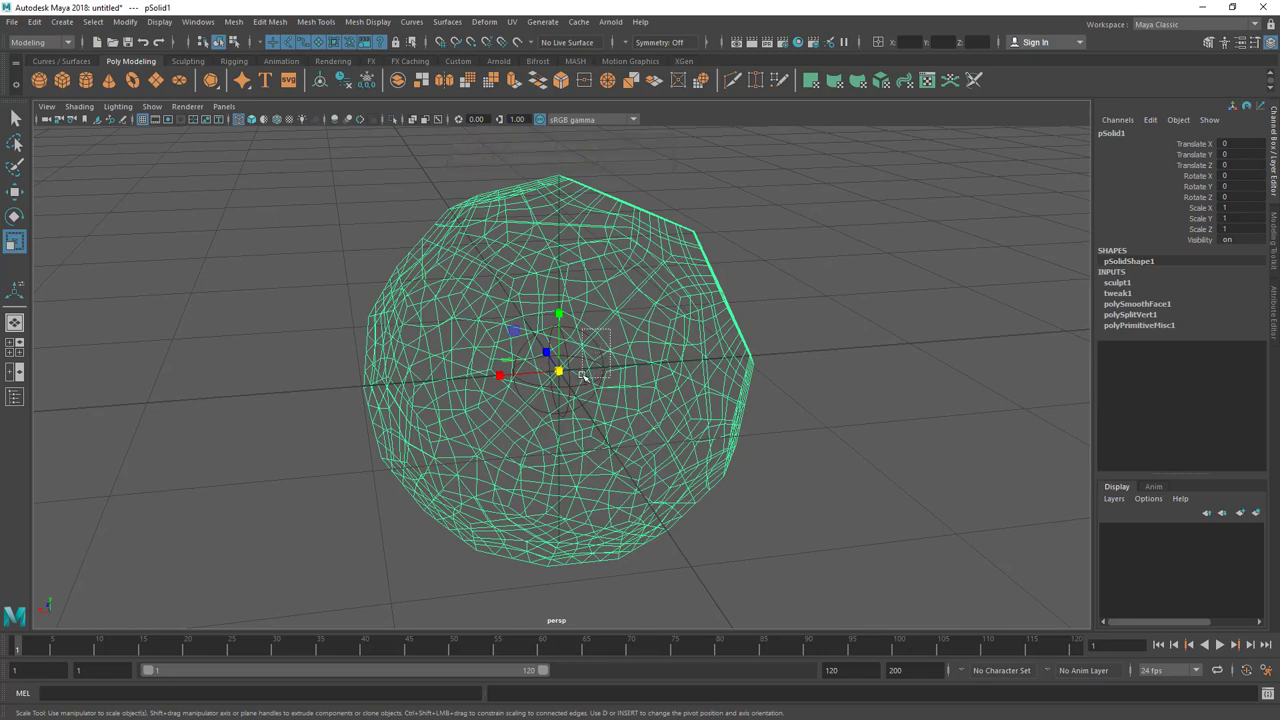
left_click(698, 352)
left_click_drag(712, 293, 826, 449)
mouse_move(560, 372)
left_mouse_down()
mouse_move(943, 303)
mouse_move(744, 333)
mouse_move(831, 331)
mouse_move(807, 338)
left_mouse_up()
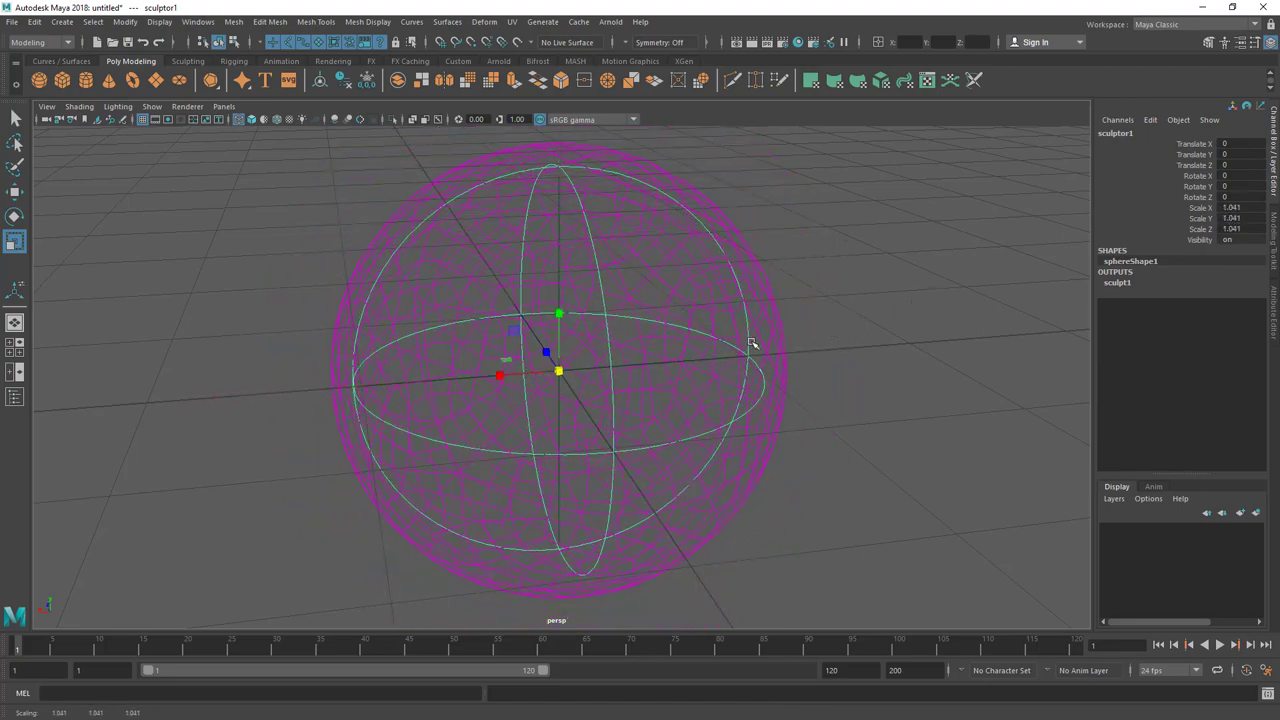
key("5")
left_click_drag(607, 336, 700, 329, "alt")
left_click(700, 329)
mouse_move(786, 357)
left_mouse_down("alt")
mouse_move(891, 357)
mouse_move(896, 369)
left_mouse_up("alt")
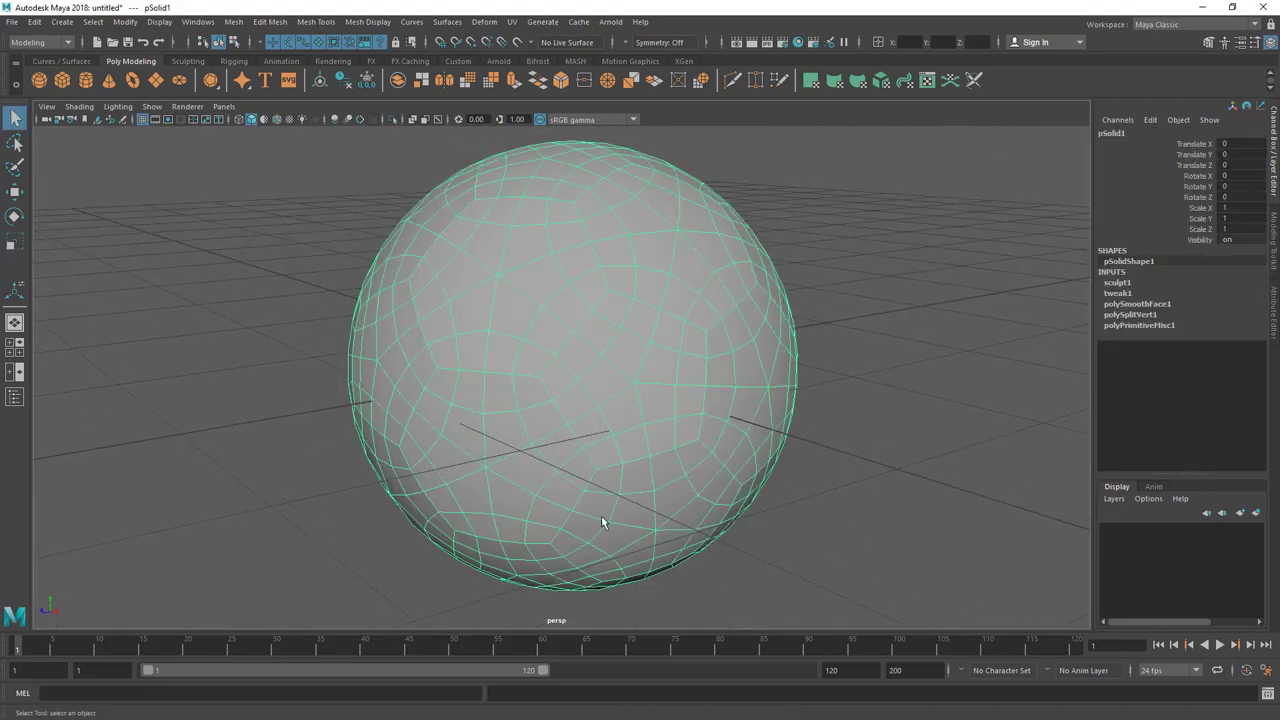
Test-move the ball along Z, then undo back to the origin
mouse_move(725, 477)
left_mouse_down("alt")
mouse_move(649, 429)
mouse_move(786, 357)
mouse_move(720, 377)
mouse_move(571, 374)
mouse_move(737, 374)
mouse_move(726, 374)
left_mouse_up("alt")
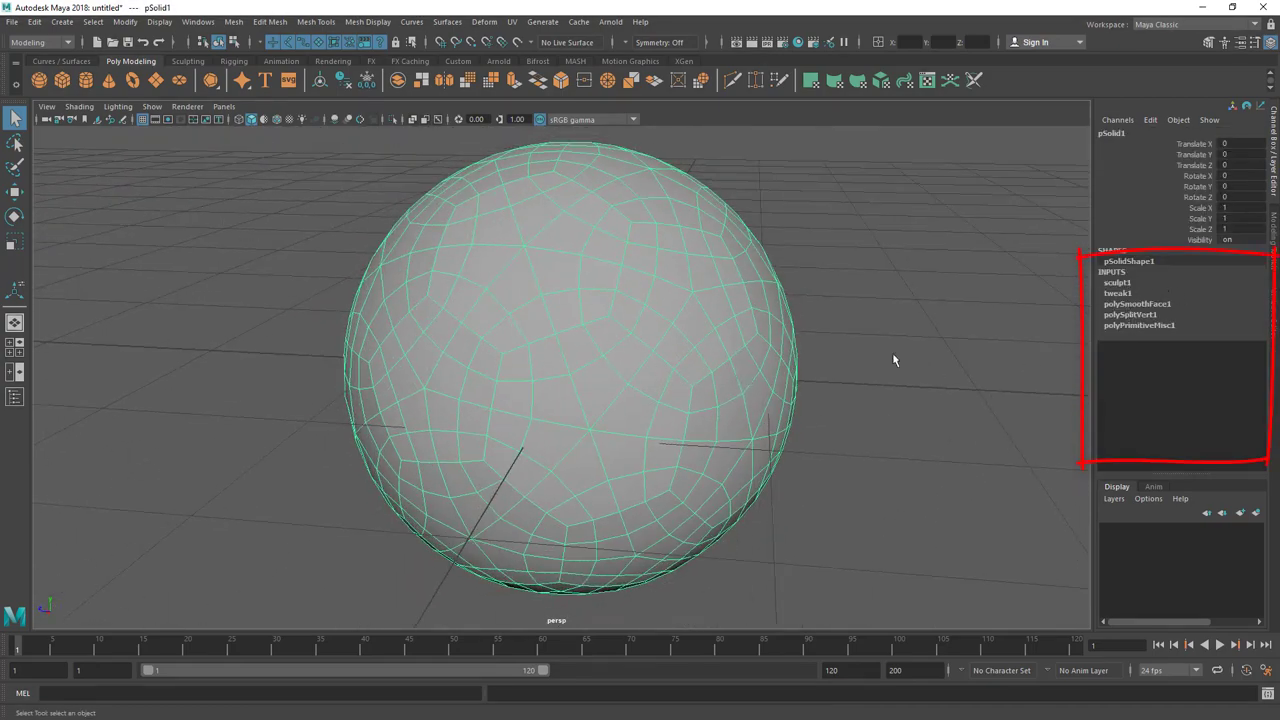
scroll(834, 354, "down", 2)
key("w")
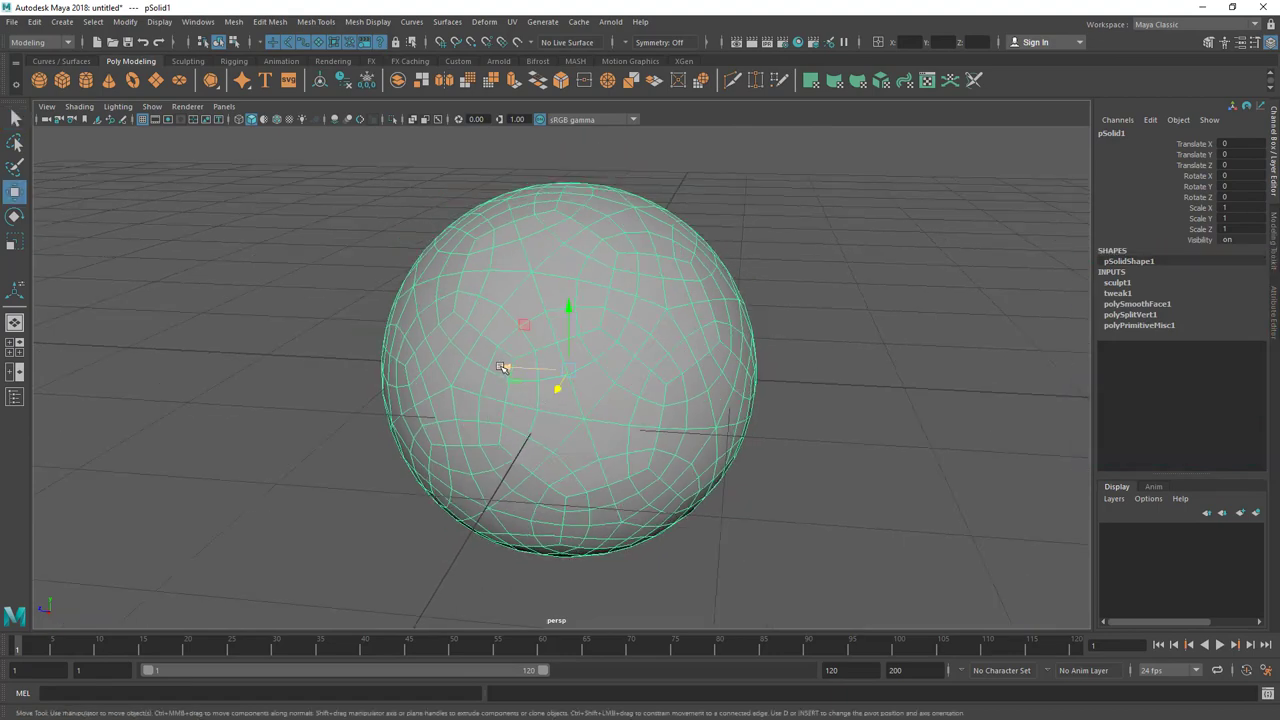
left_click_drag(506, 368, 942, 400)
key("ctrl+z")
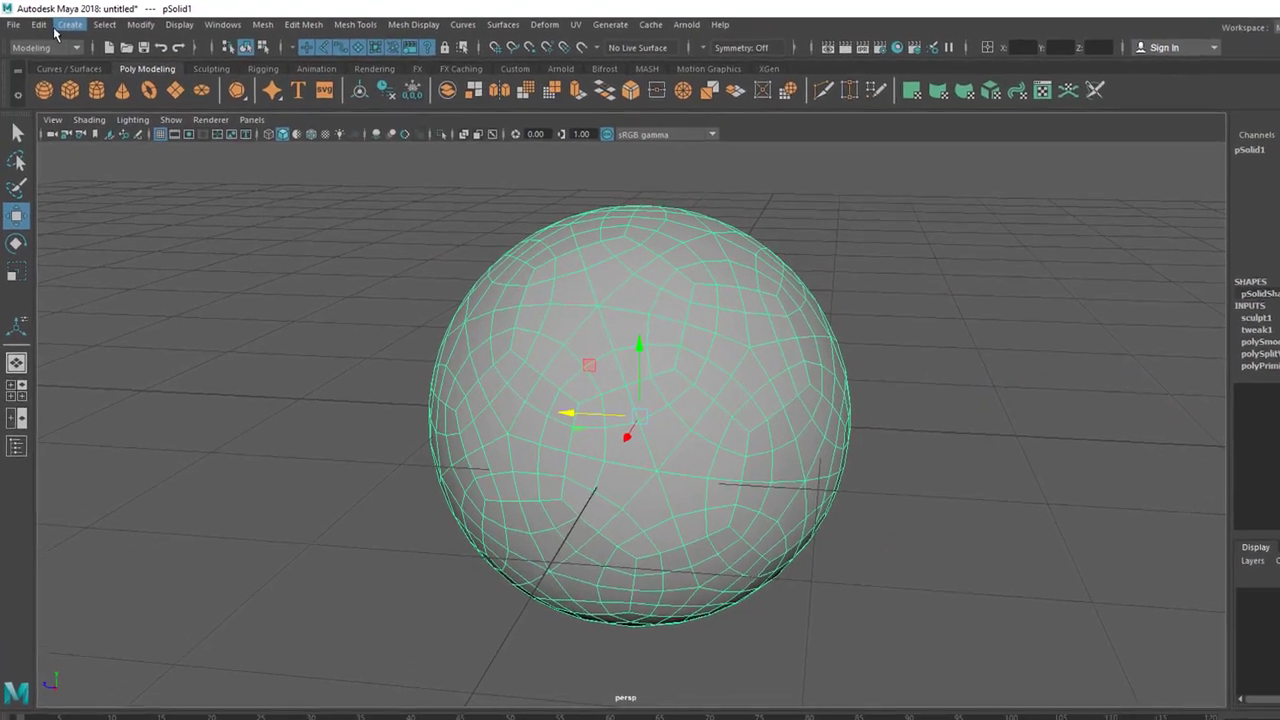
Delete the ball's history via Edit > Delete by Type > History, test-move it, then deselect
left_click(35, 21)
mouse_move(120, 212)
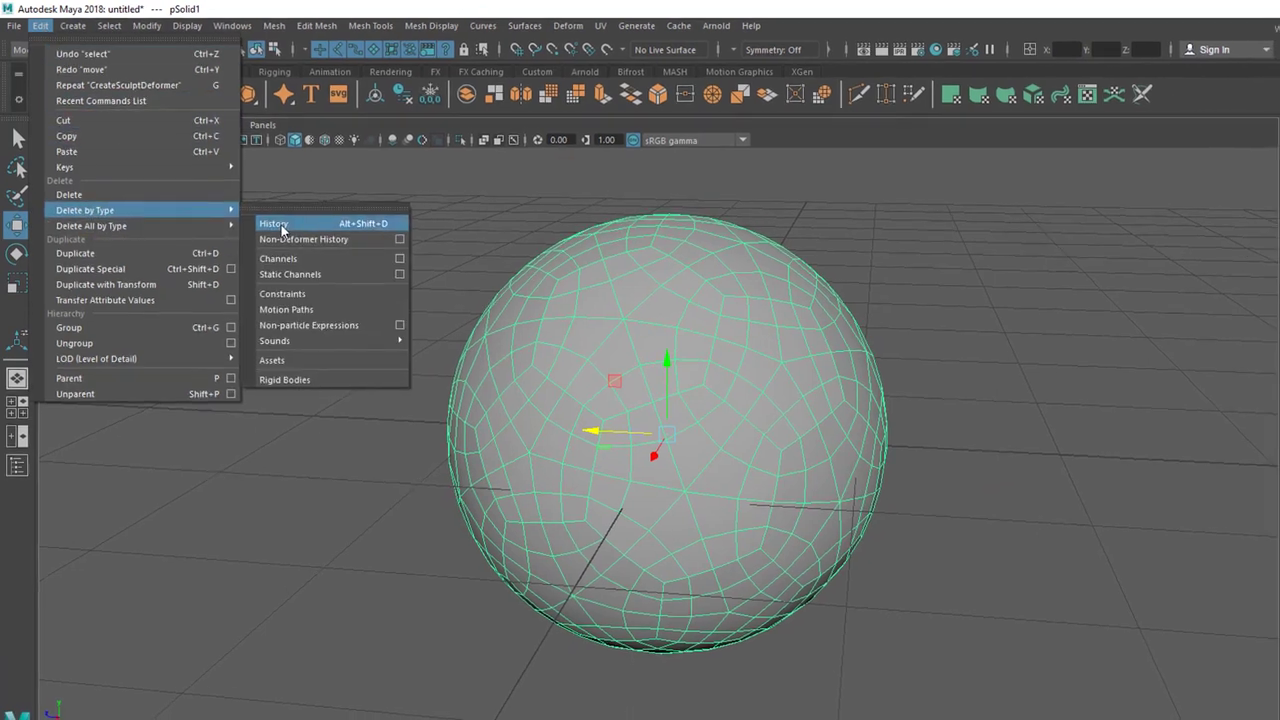
left_click(283, 226)
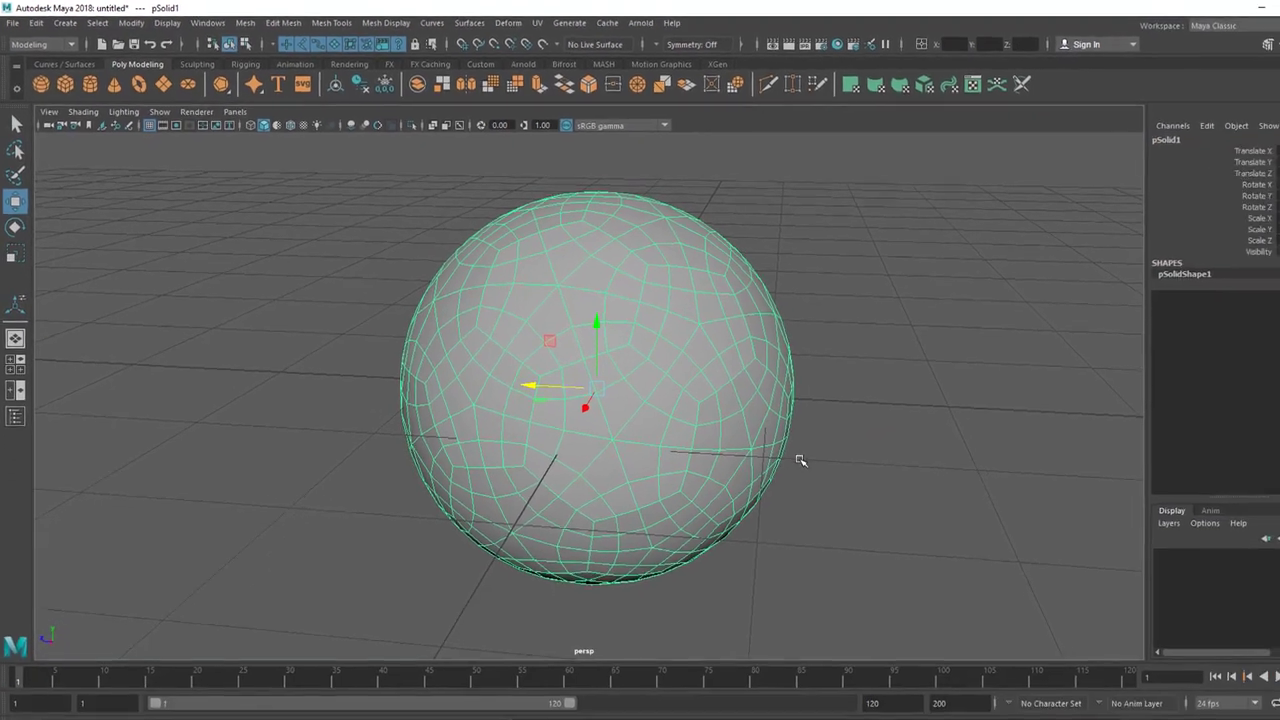
left_click(933, 529)
left_click(812, 492)
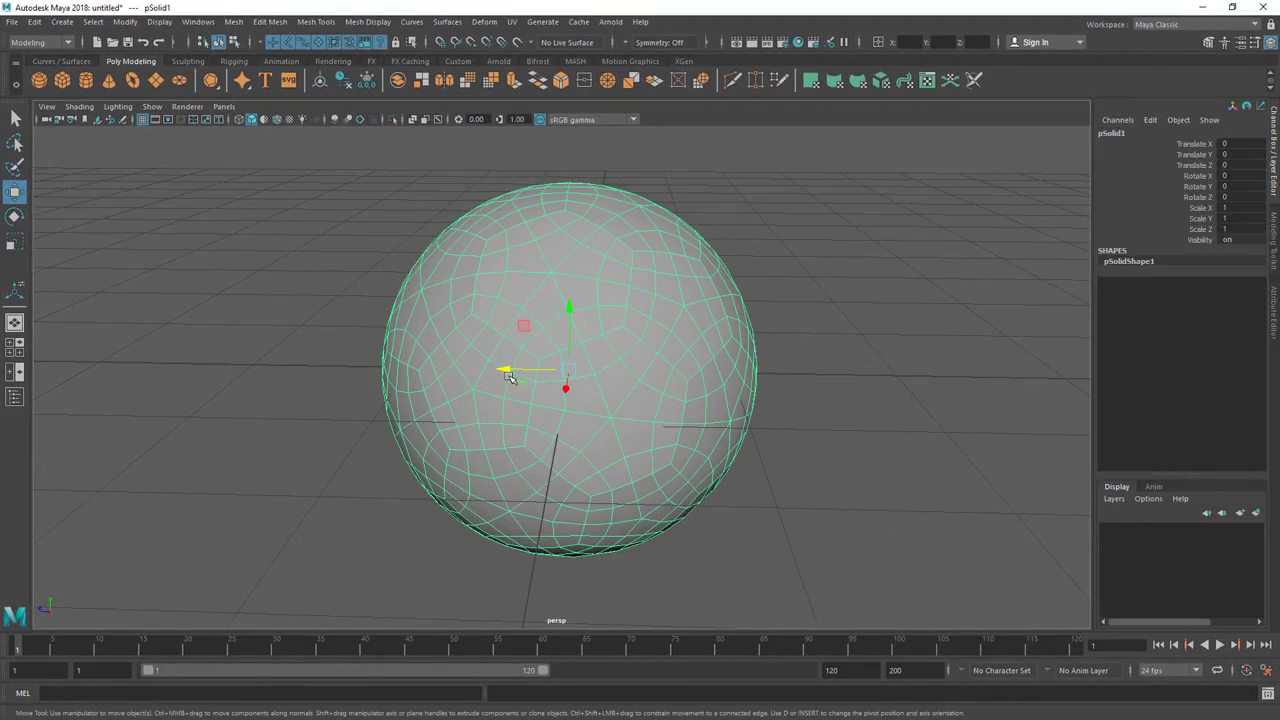
left_click_drag(508, 374, 790, 372)
key("ctrl+z")
left_click(840, 317)
left_click(663, 351)
key("q")
left_click(766, 388)
scroll(643, 391, "up", 5)
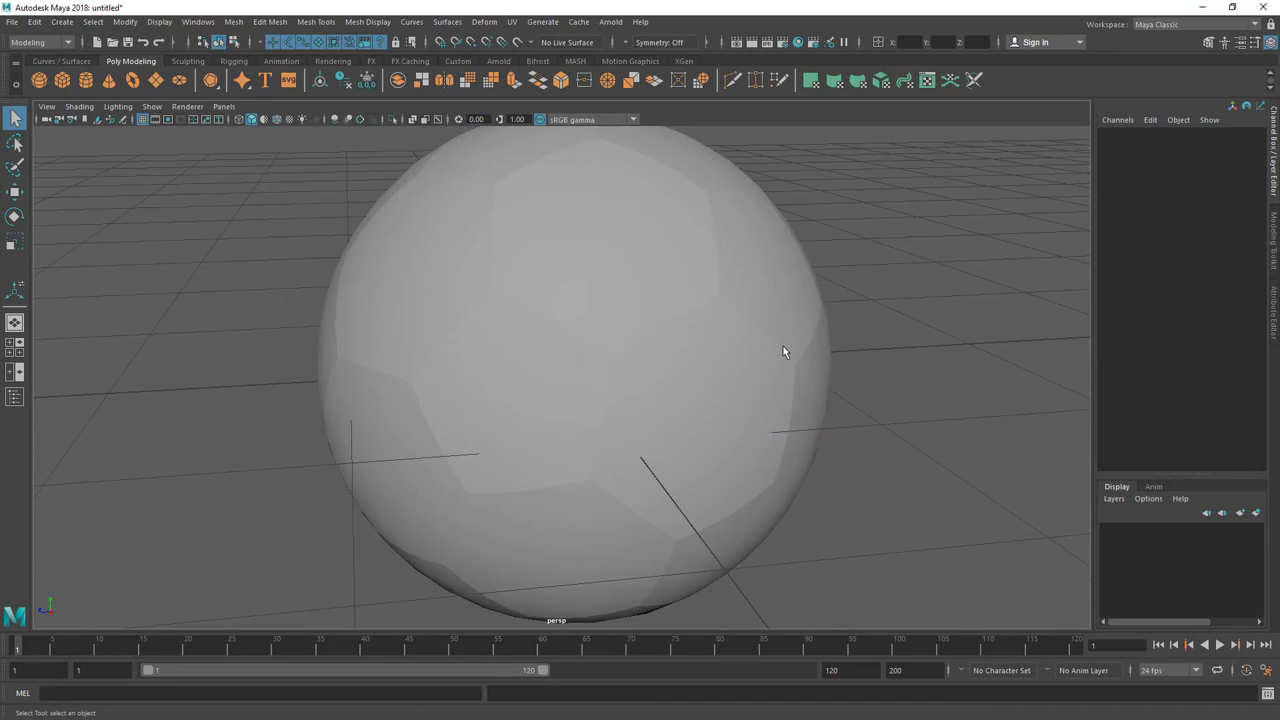
Select the whole ball as an object after briefly picking a single face
left_click_drag(584, 457, 558, 430, "alt")
left_click(597, 404)
left_click_drag(662, 402, 693, 384, "alt")
scroll(714, 363, "down", 2)
scroll(529, 371, "down", 3)
right_click_drag(598, 280, 590, 312)
left_click(612, 278)
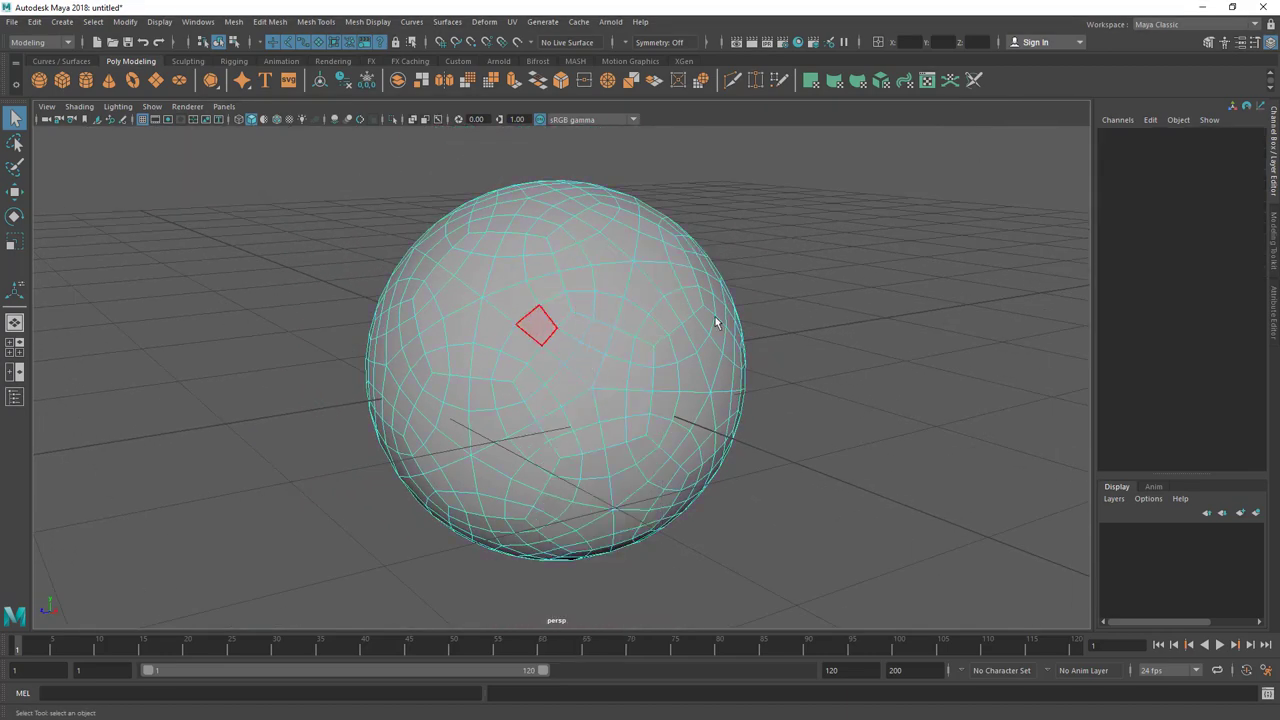
key("F8")
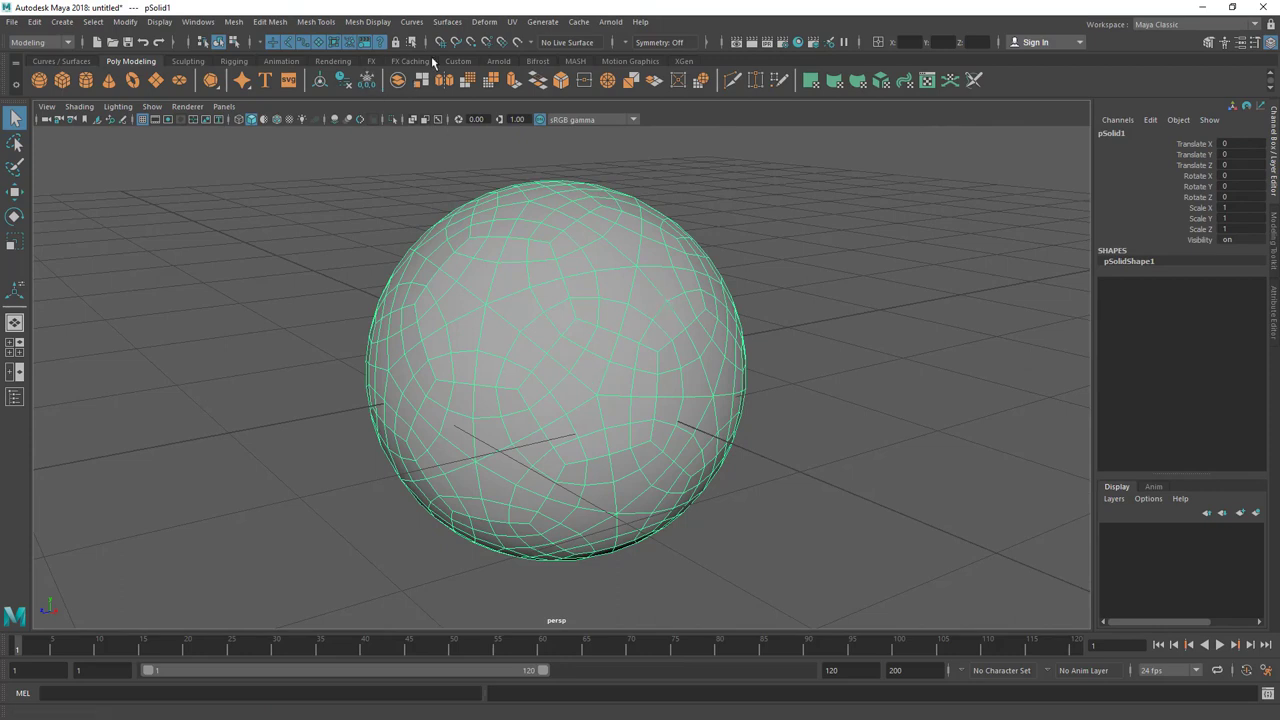
Extrude the ball's faces and drag Local Translate Z to -0.054 to inset the seams
left_click(262, 22)
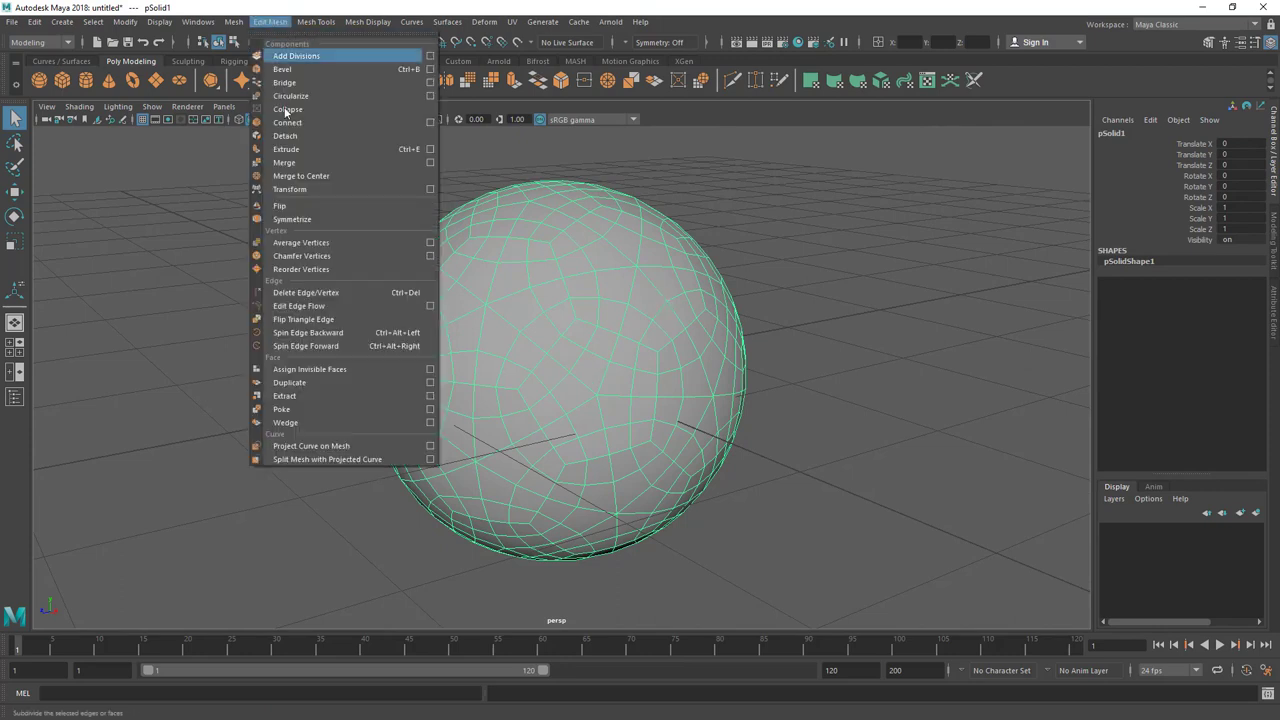
left_click(292, 150)
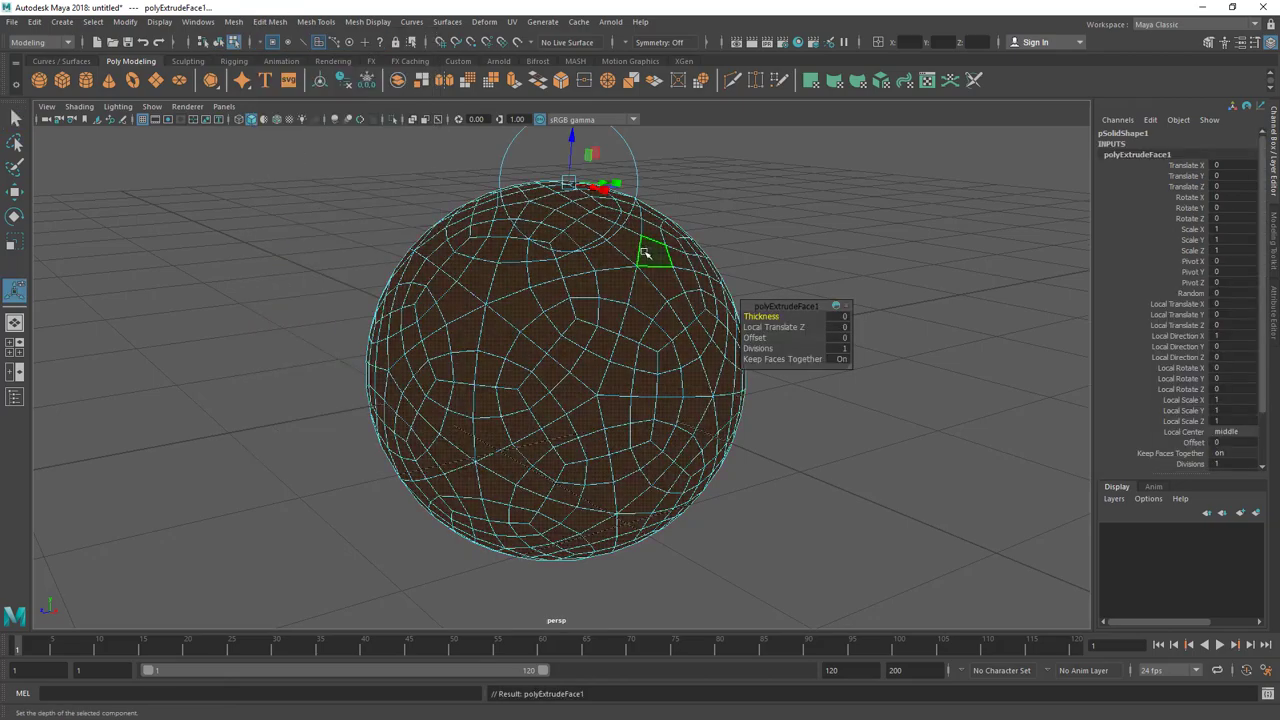
left_click_drag(651, 251, 558, 262, "alt")
right_click_drag(558, 262, 521, 248, "alt")
key("4")
mouse_move(520, 312)
right_mouse_down("alt")
mouse_move(517, 354)
mouse_move(530, 320)
right_mouse_up("alt")
middle_click_drag(538, 200, 537, 226, "alt")
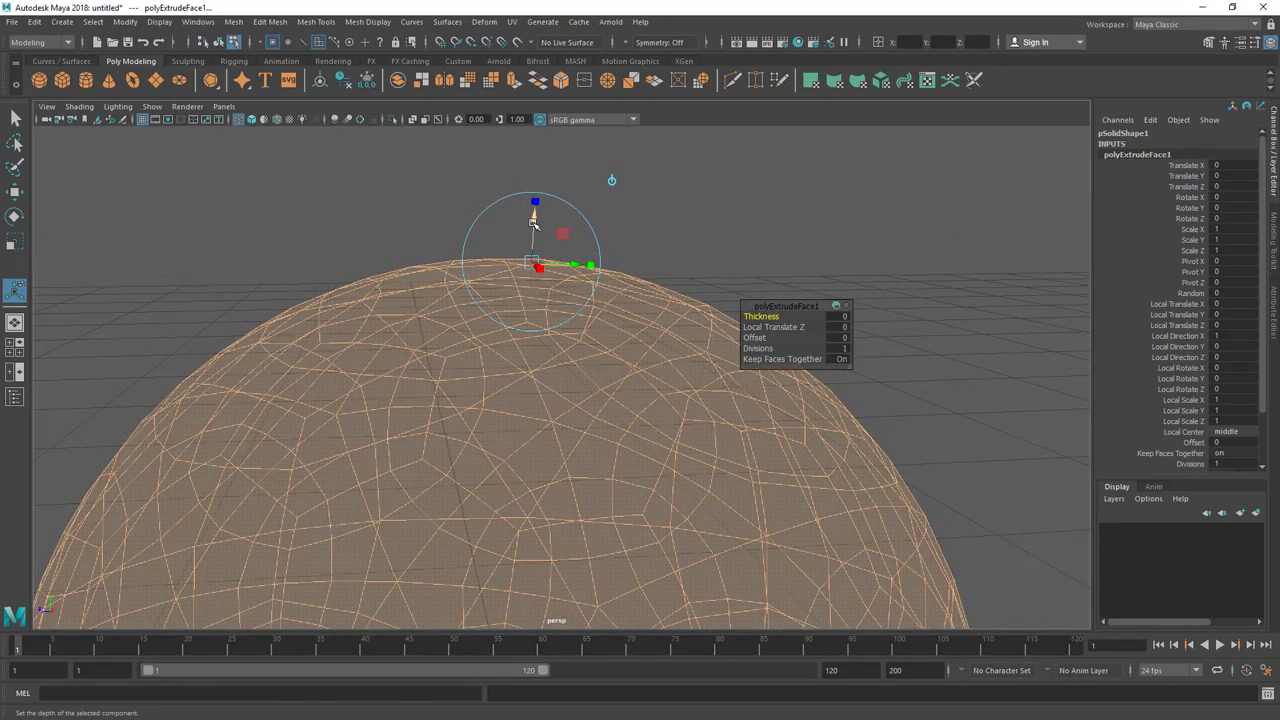
left_click_drag(534, 222, 533, 242)
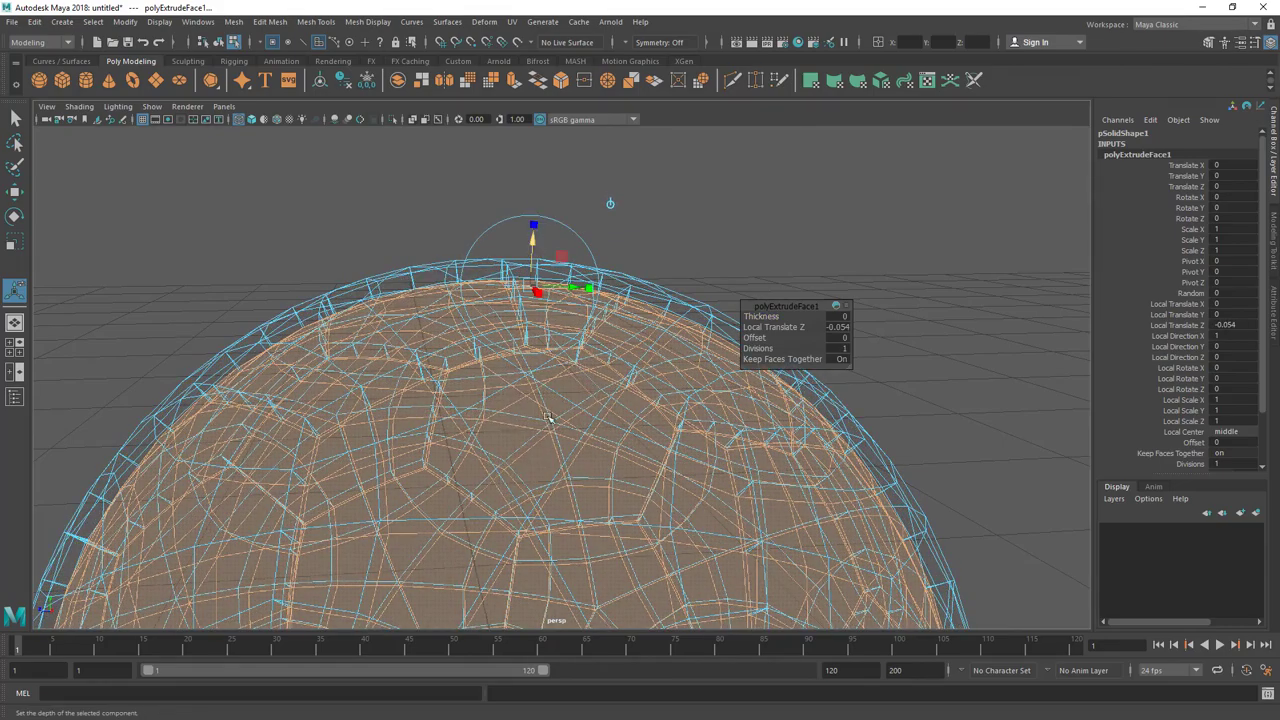
Deselect the extruded faces and switch the viewport back to shaded display
left_click(942, 497)
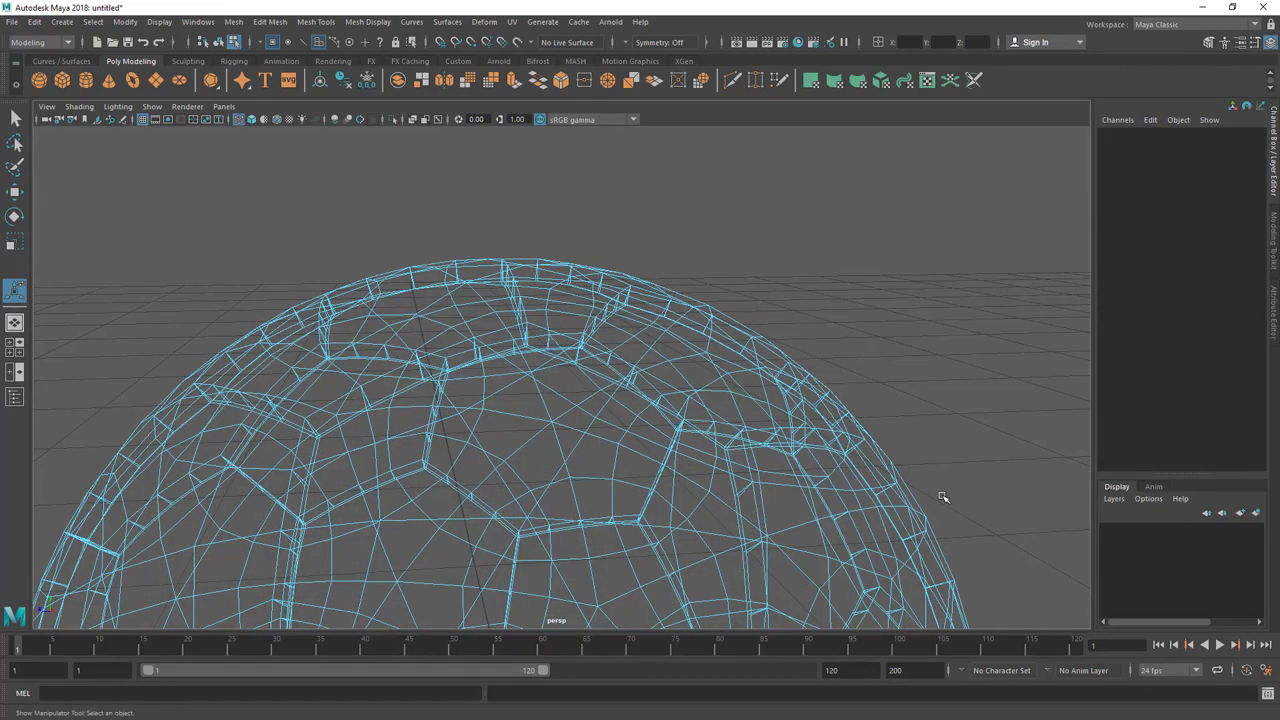
left_click_drag(571, 375, 604, 377, "alt")
key("5")
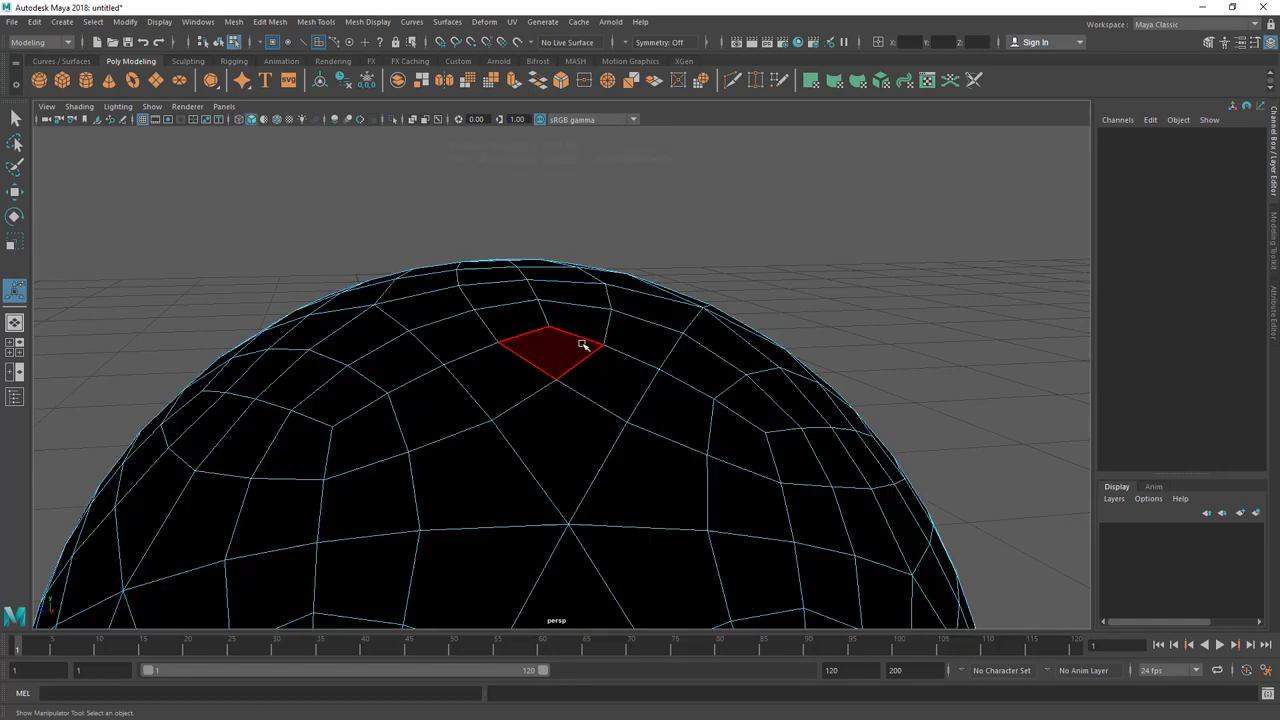
left_click_drag(528, 337, 583, 288, "alt")
scroll(583, 288, "down", 3)
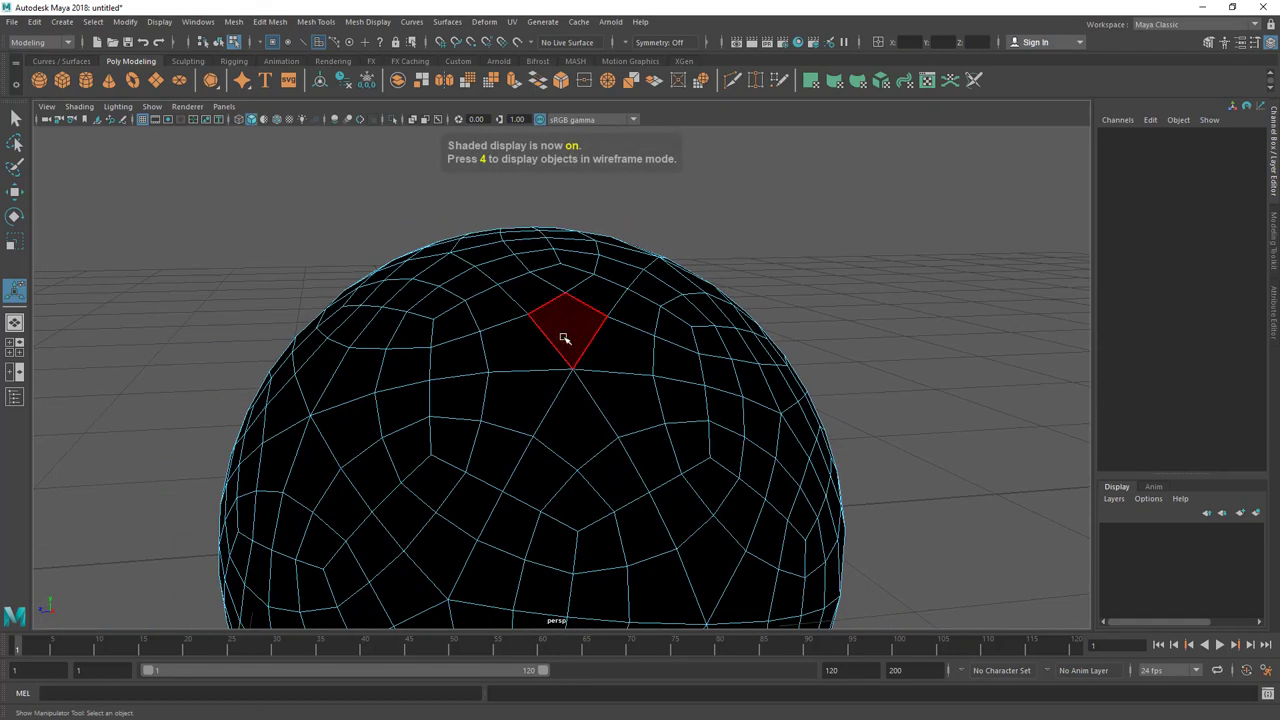
Return to object mode with the Select Tool, frame the sphere, and marquee-select it
key("F8")
key("q")
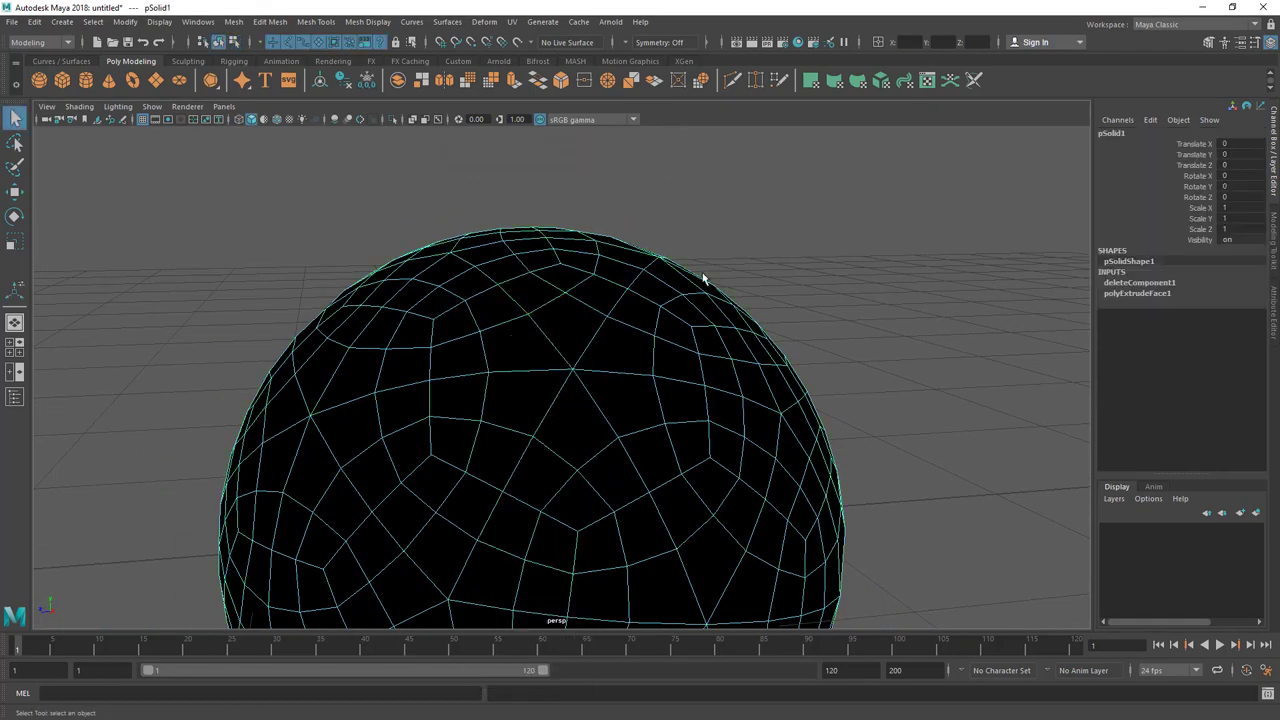
scroll(697, 283, "down", 3)
key("f")
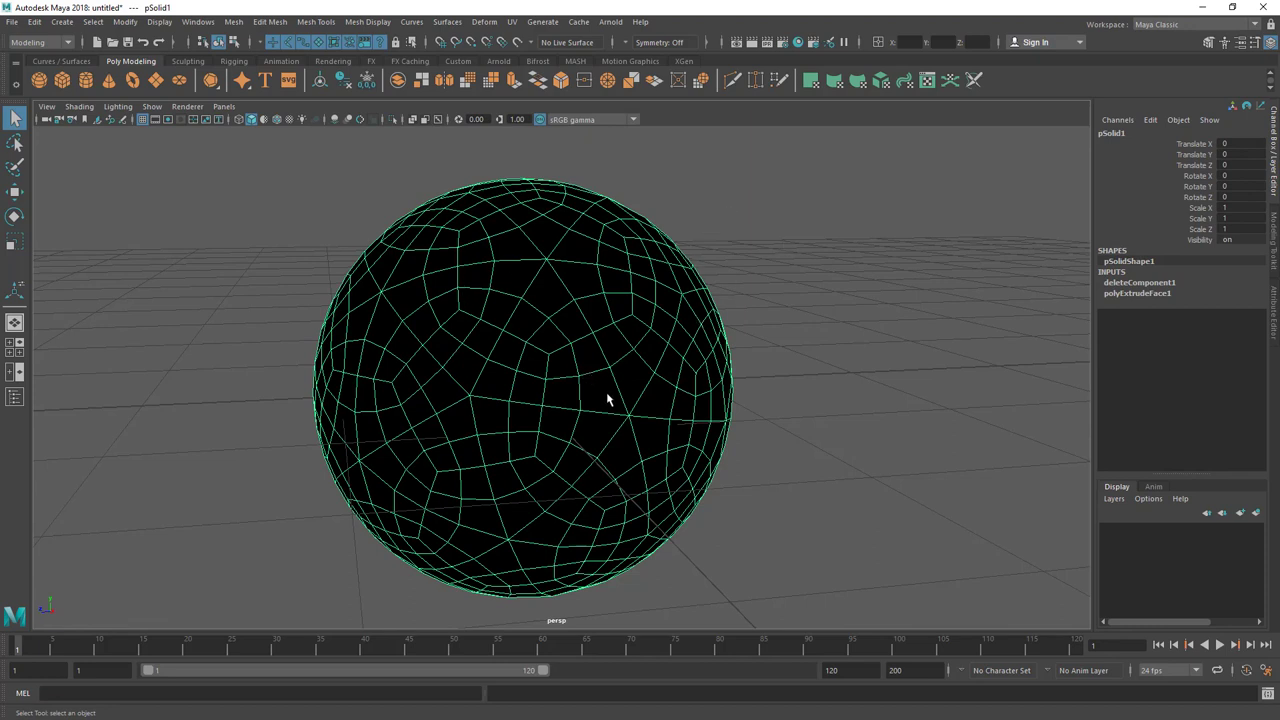
left_click_drag(778, 254, 598, 354)
left_click(356, 22)
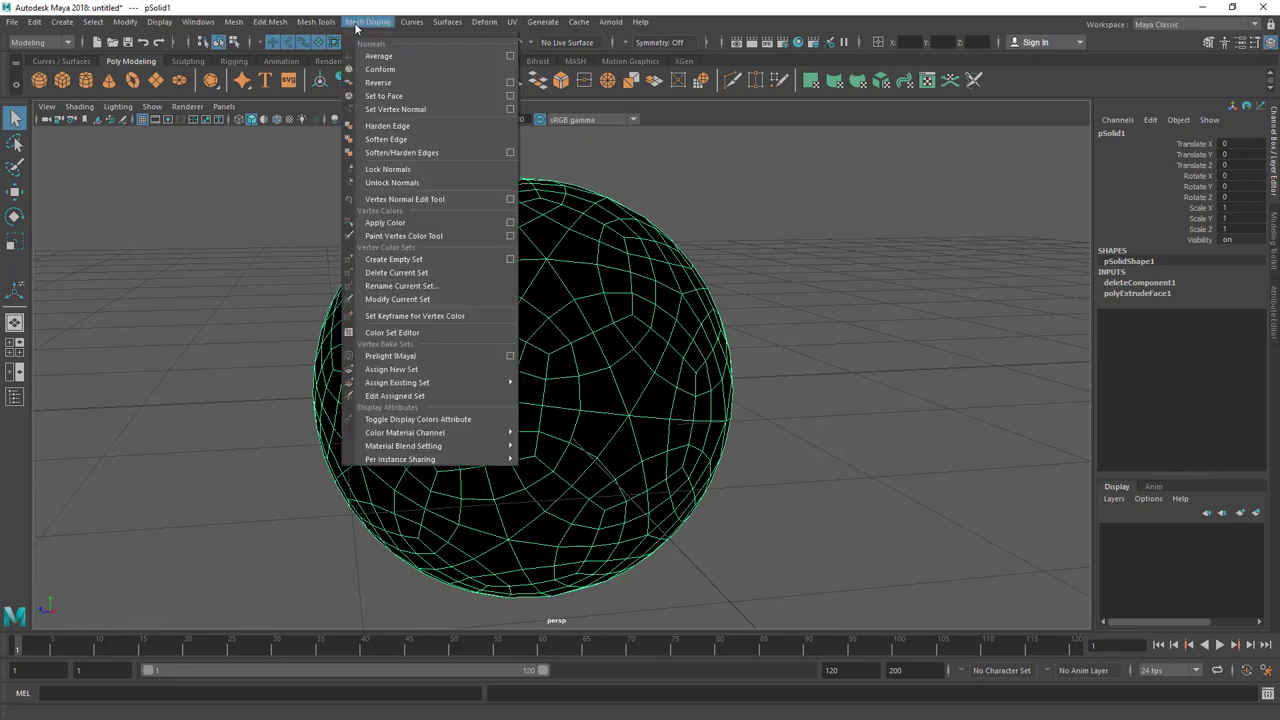
left_click(801, 233)
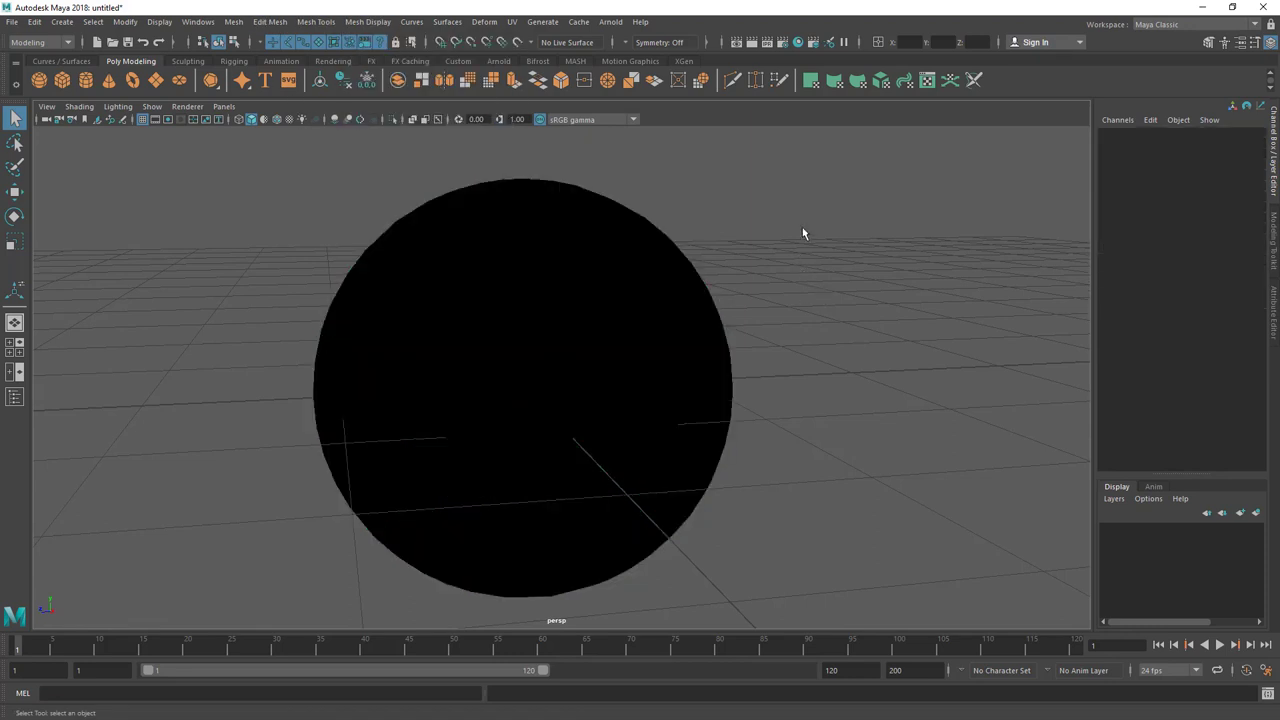
left_click_drag(768, 240, 578, 330)
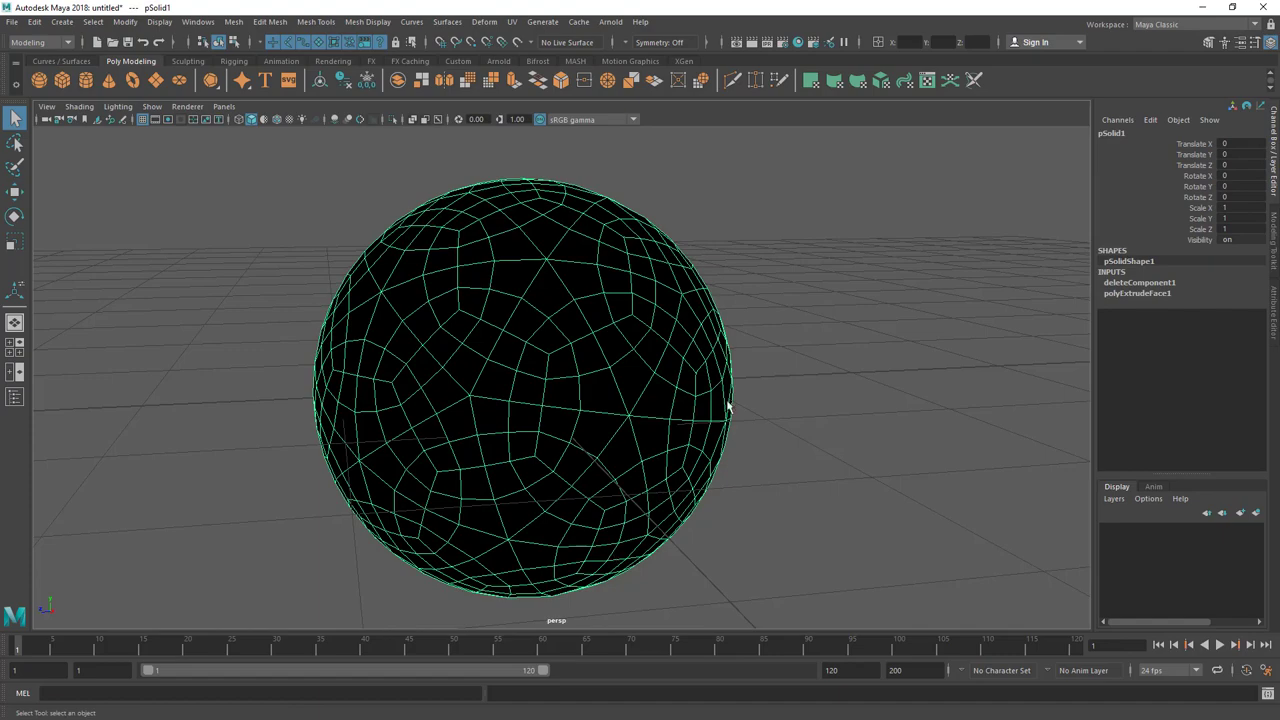
left_click(118, 106)
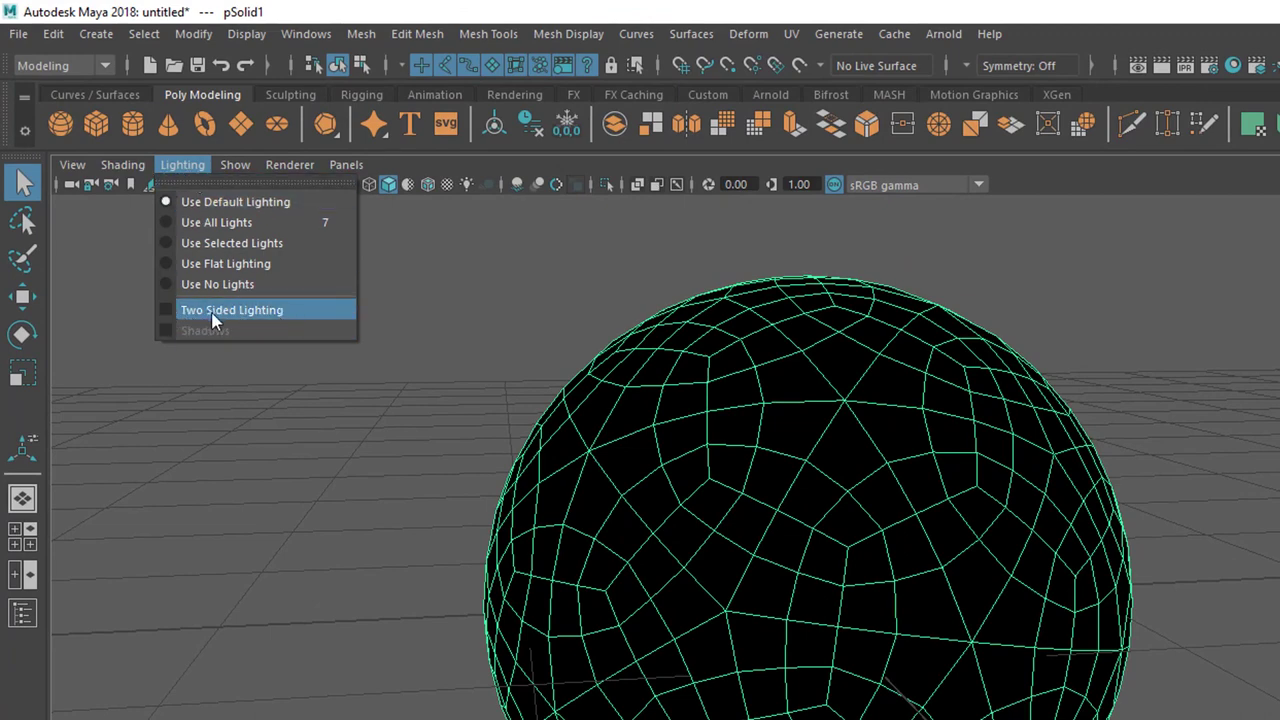
left_click(169, 318)
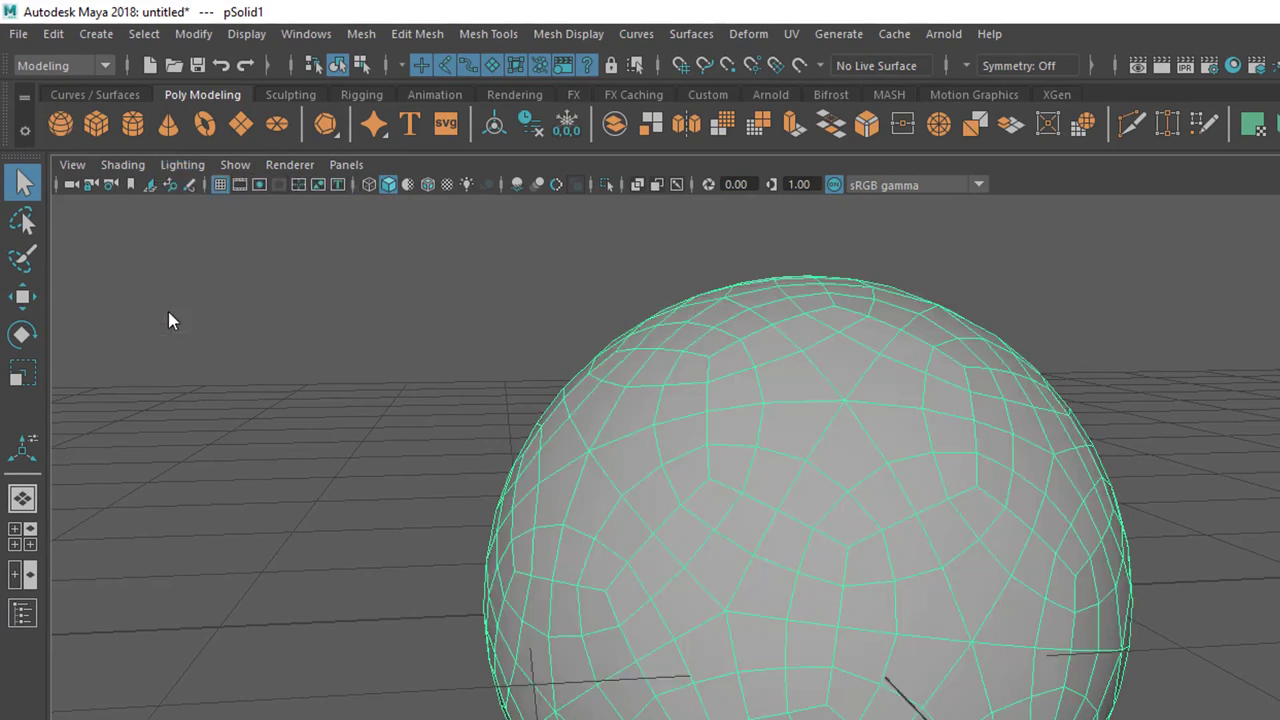
left_click(232, 392)
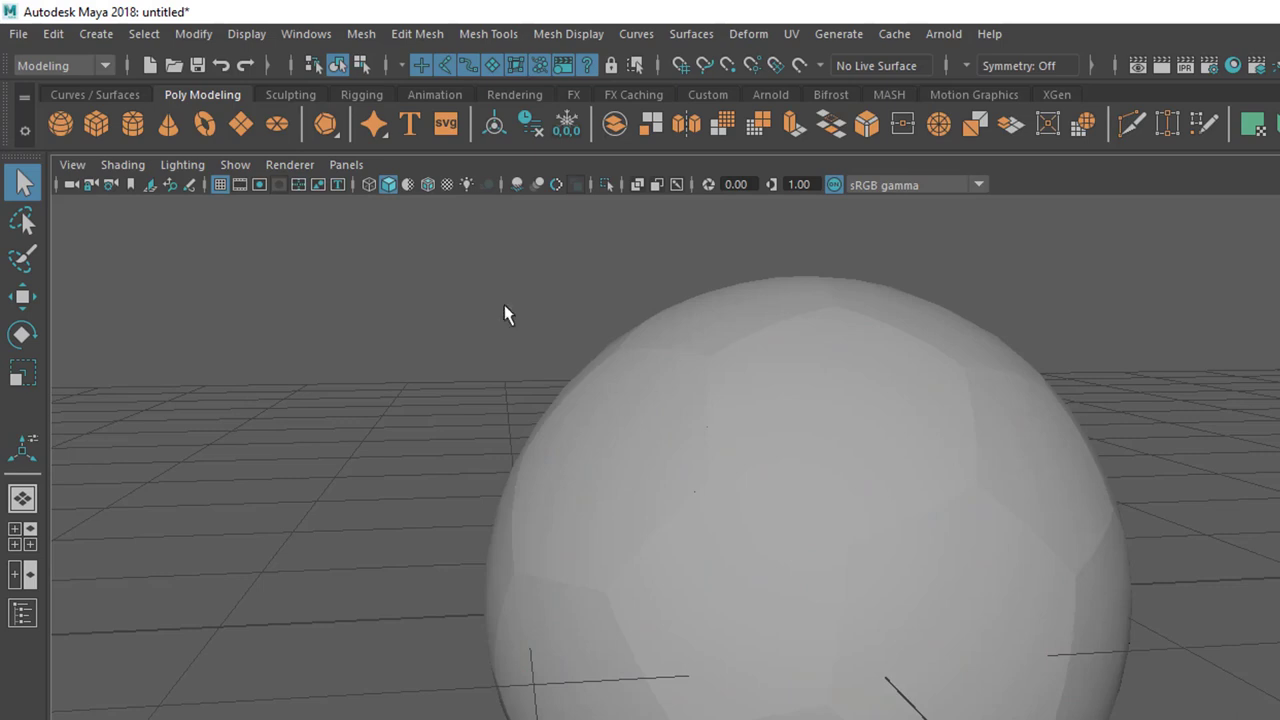
left_click(185, 166)
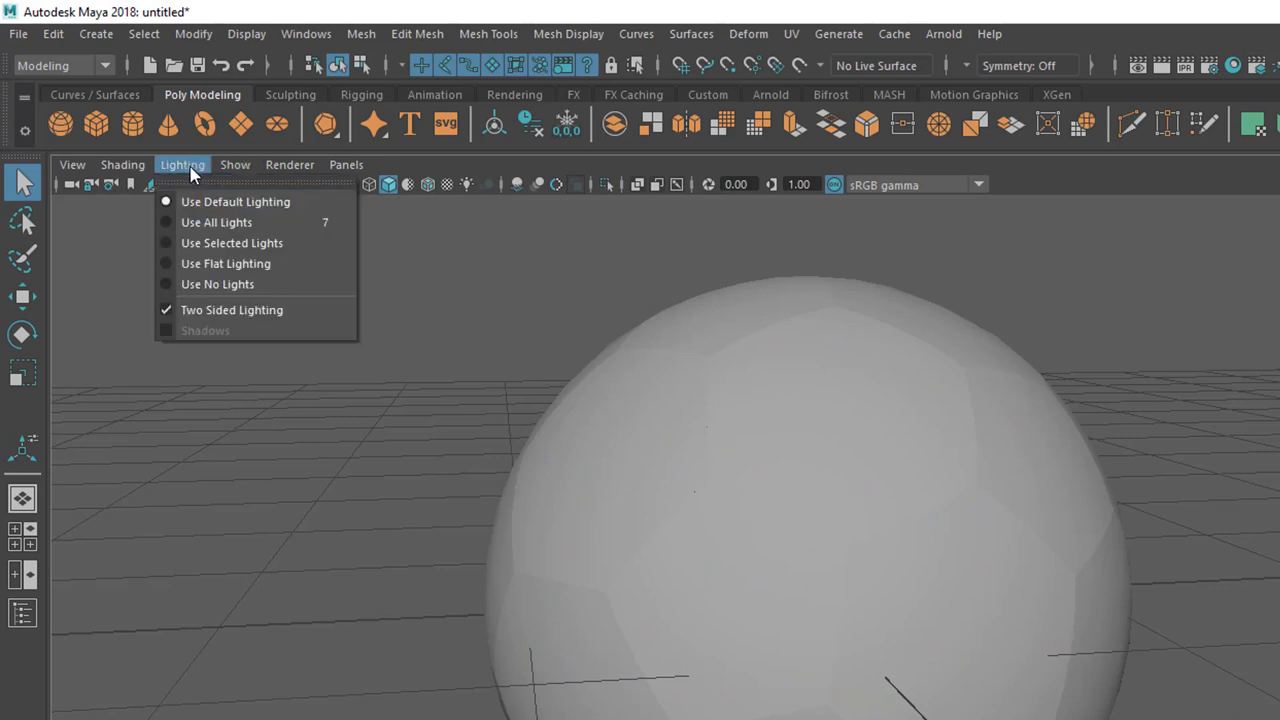
left_click(166, 312)
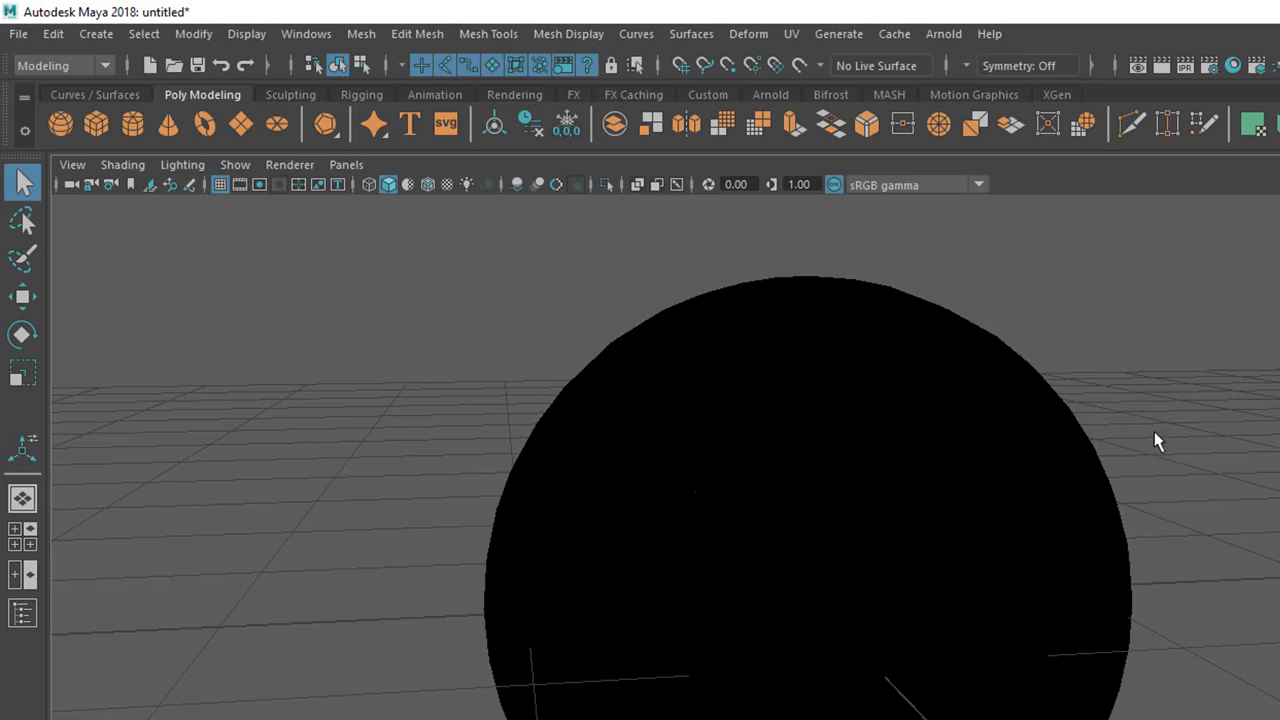
left_click(904, 568)
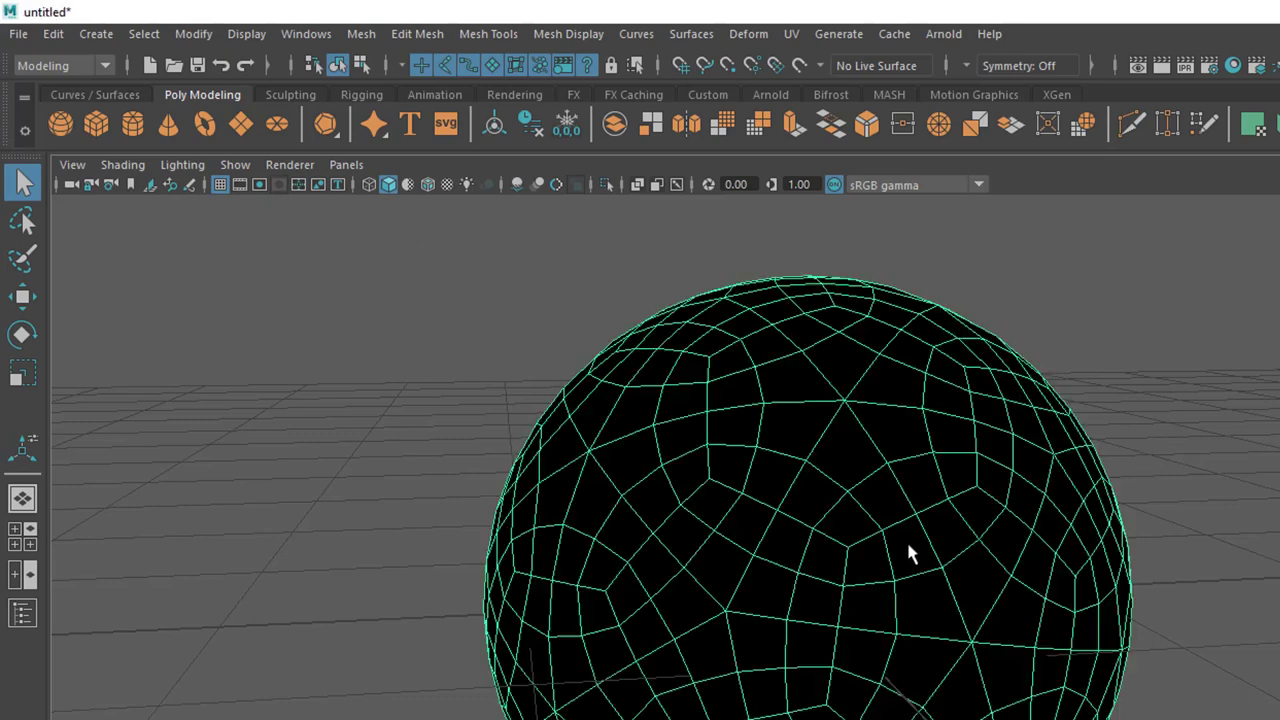
Conform the sphere's normals with Mesh Display > Conform, then preview it smoothed with 3
left_click(416, 34)
mouse_move(568, 34)
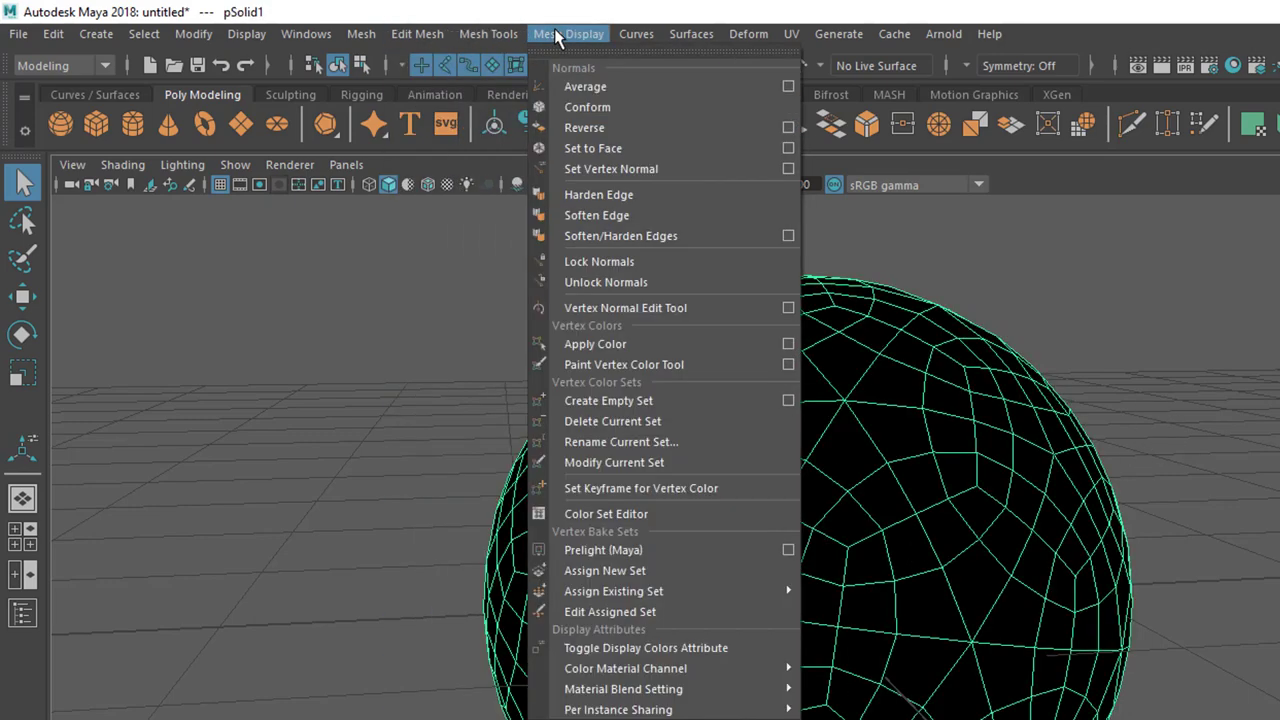
left_click(587, 107)
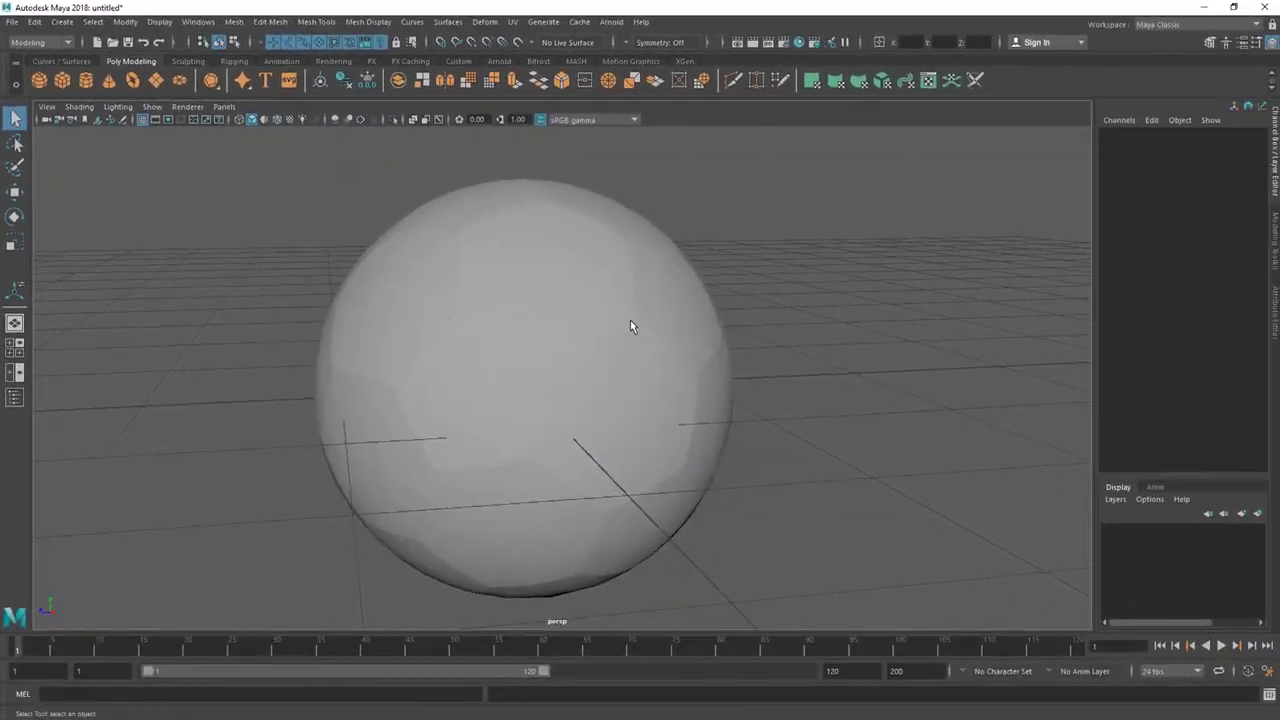
left_click(486, 286)
left_click_drag(486, 286, 551, 298, "alt")
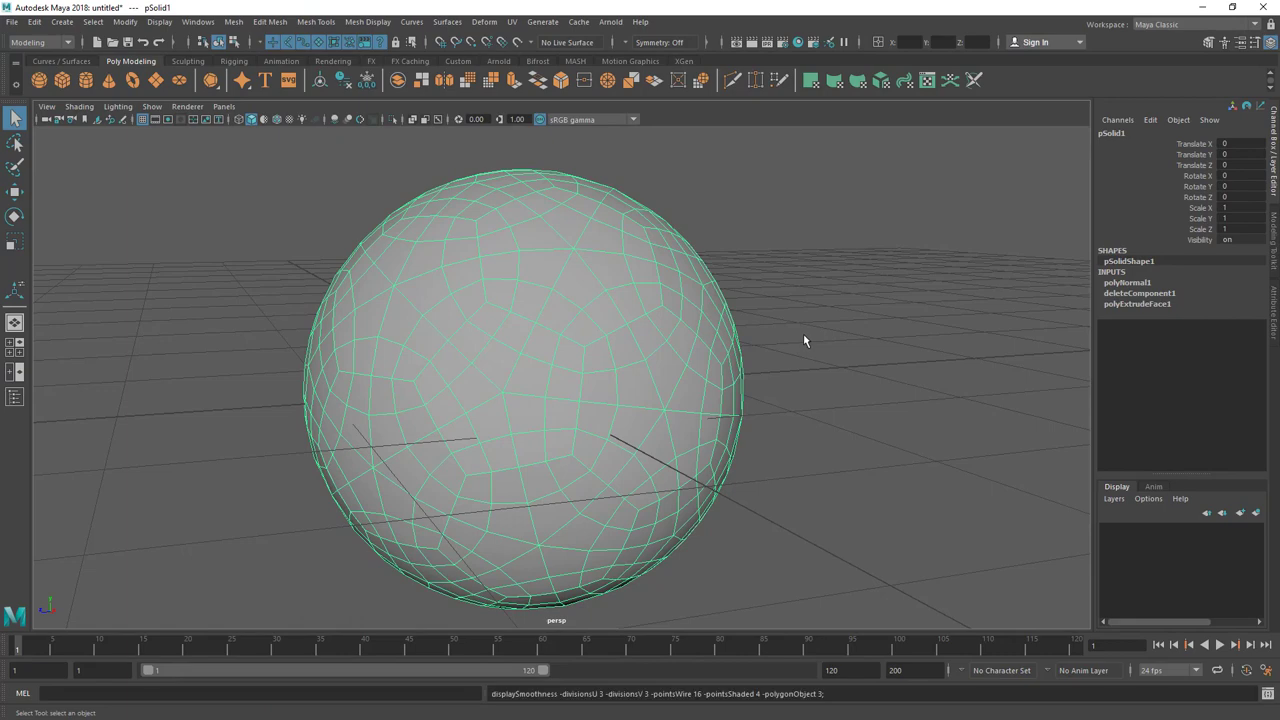
key("3")
Inspect the ball from several angles, return to faceted display with 1, and expand polyExtrudeFace1
left_click(825, 313)
left_click_drag(697, 334, 516, 308, "alt")
scroll(594, 457, "up", 5)
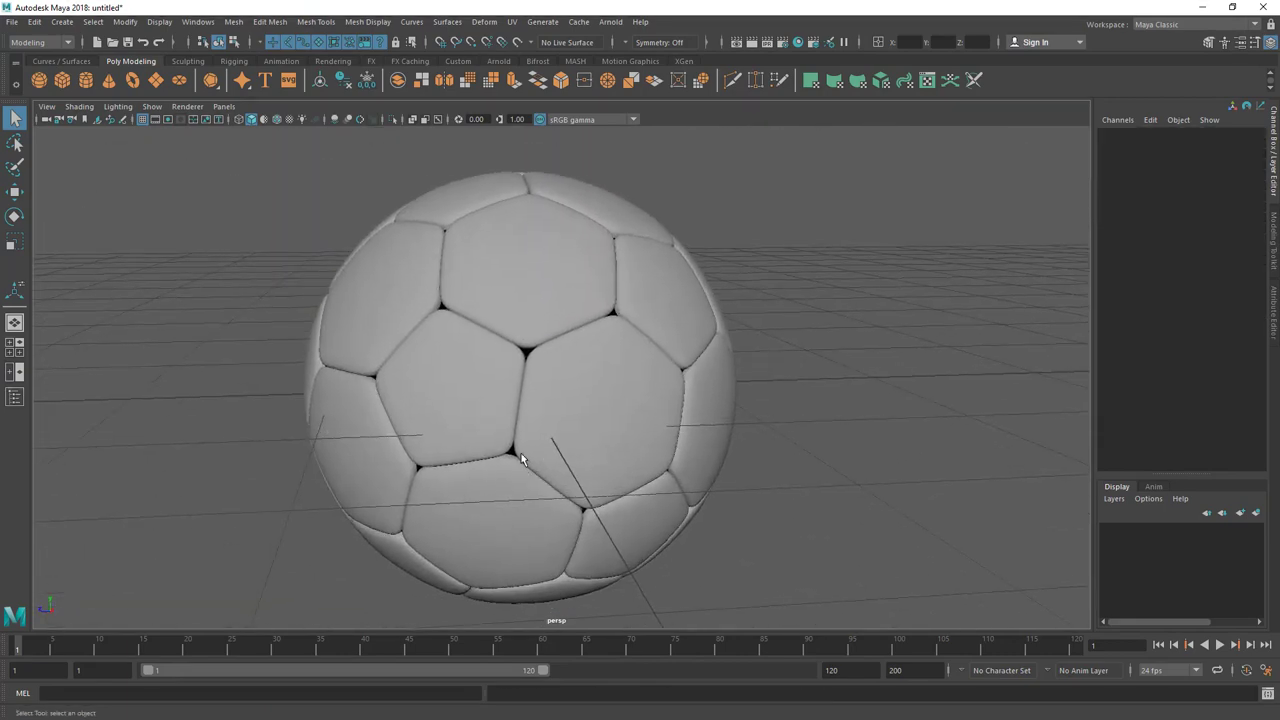
left_click_drag(715, 446, 569, 380, "alt")
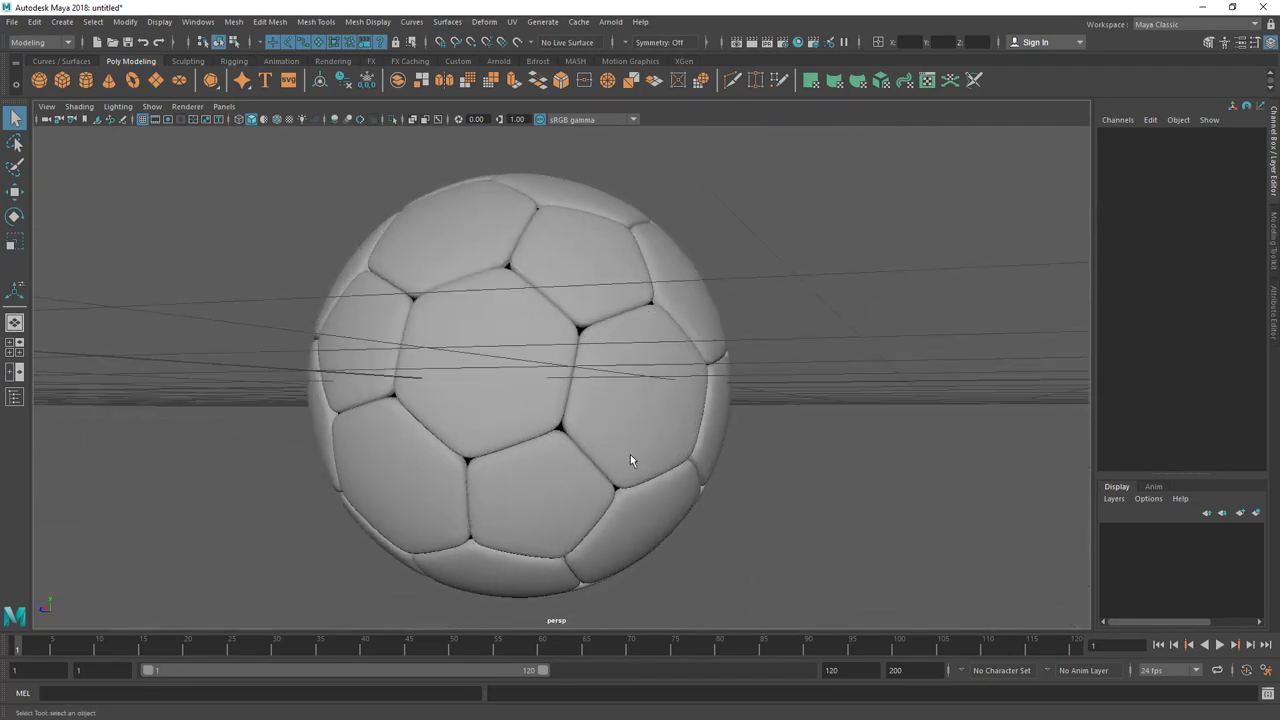
left_click_drag(630, 460, 606, 437, "alt")
scroll(632, 466, "up", 5)
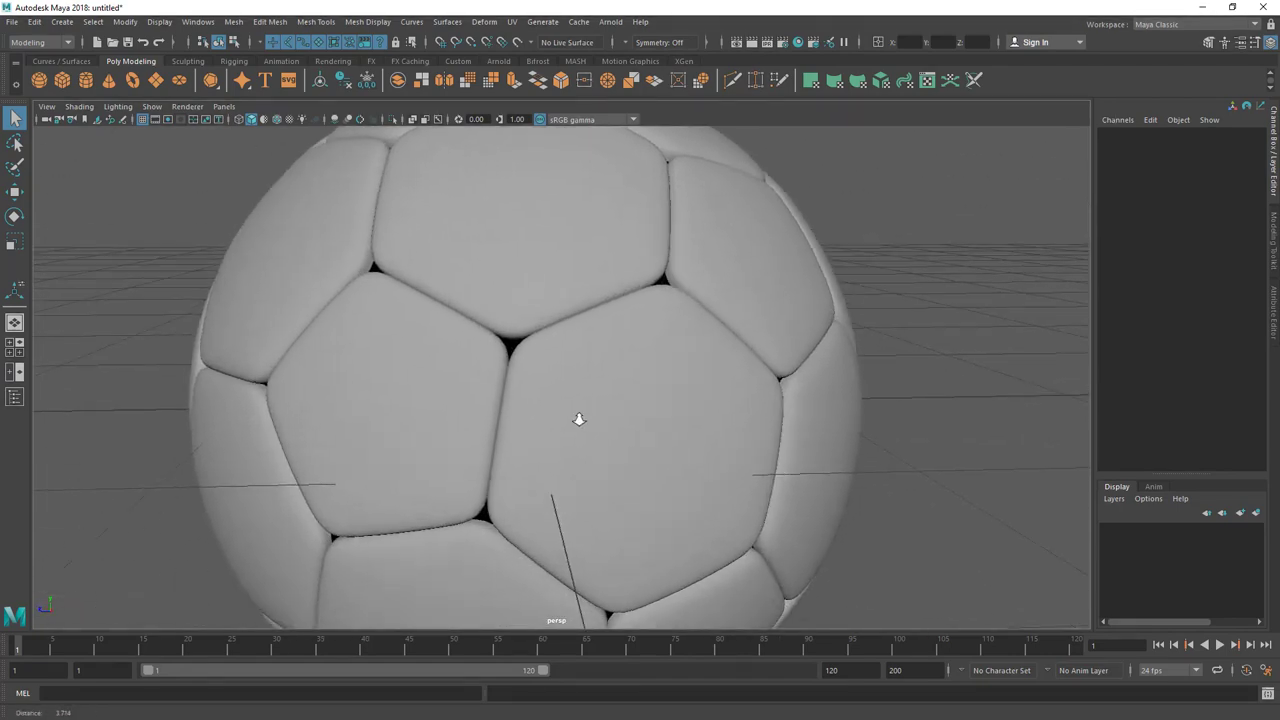
scroll(578, 419, "up", 5)
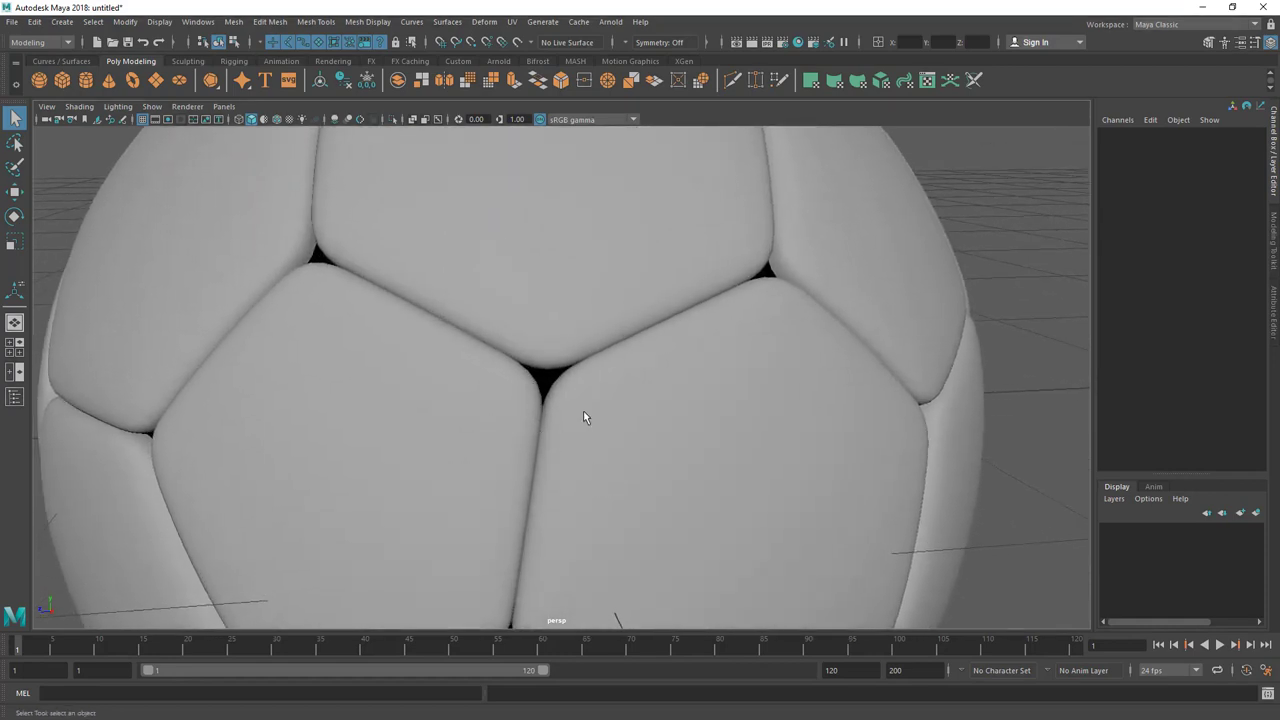
left_click(577, 432)
key("1")
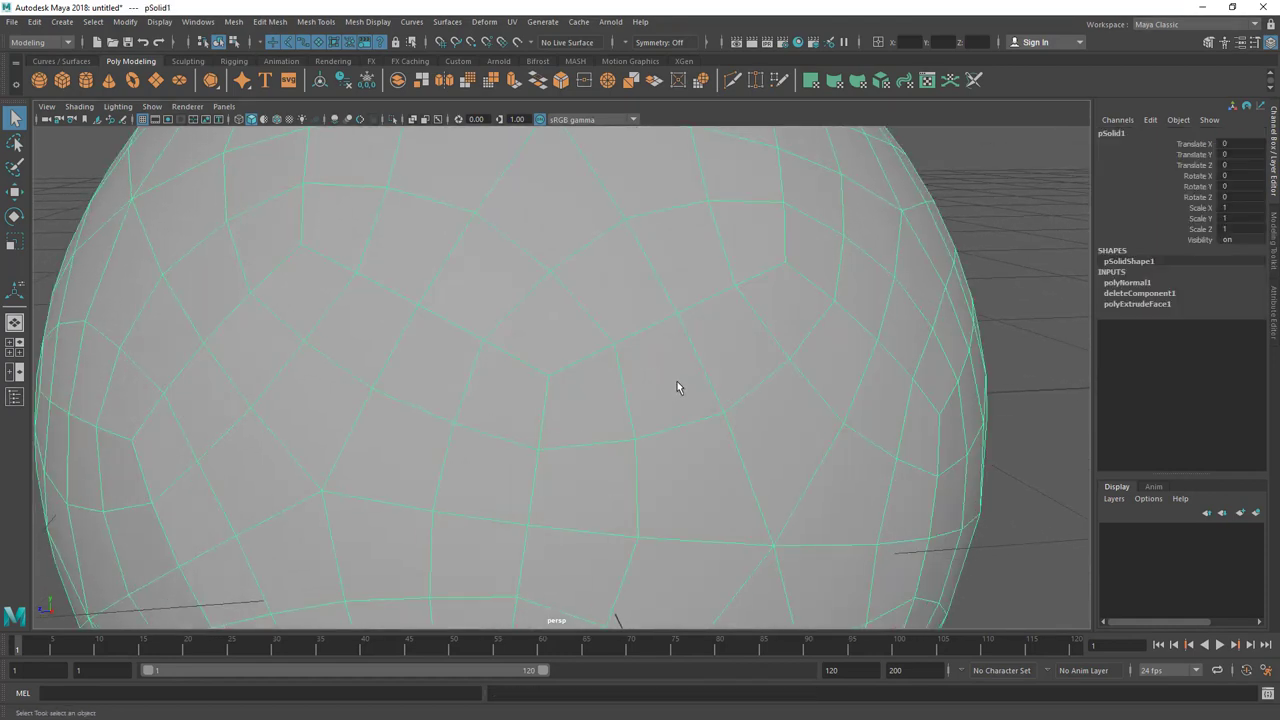
left_click_drag(684, 379, 1078, 310, "alt")
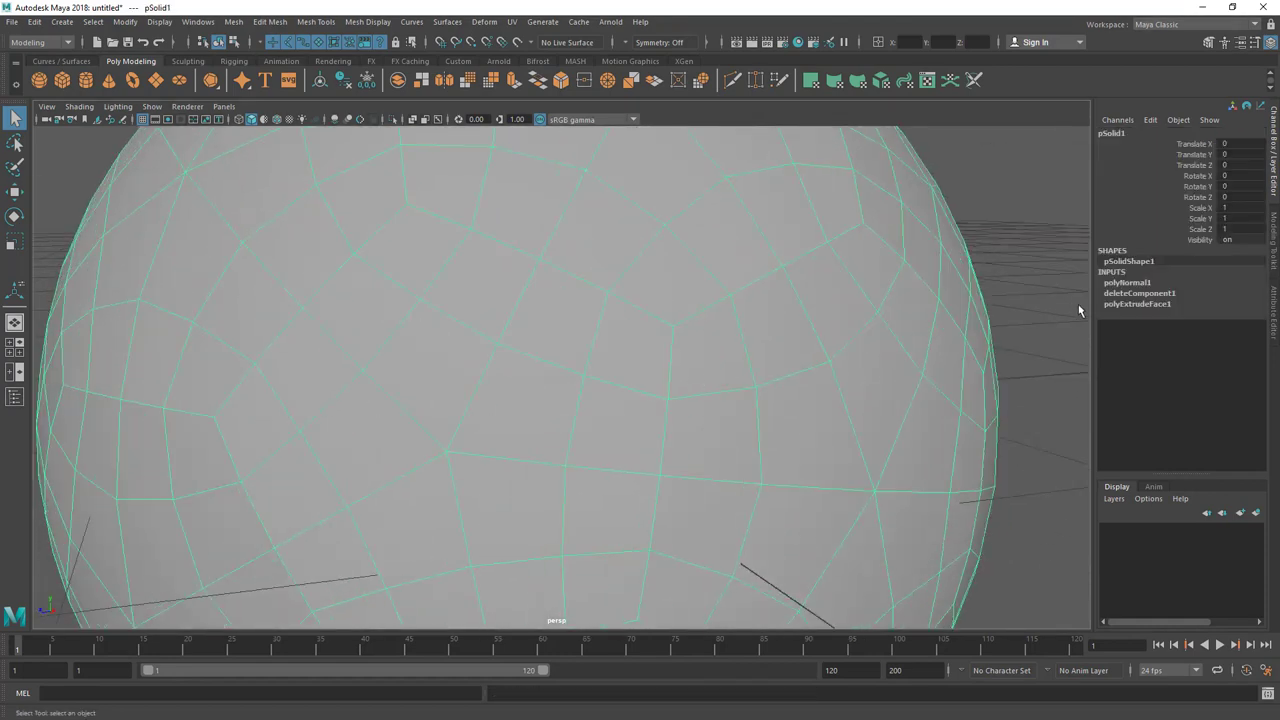
left_click(1137, 304)
Switch the viewport to wireframe and orbit around the sphere
scroll(1188, 397, "down", 3)
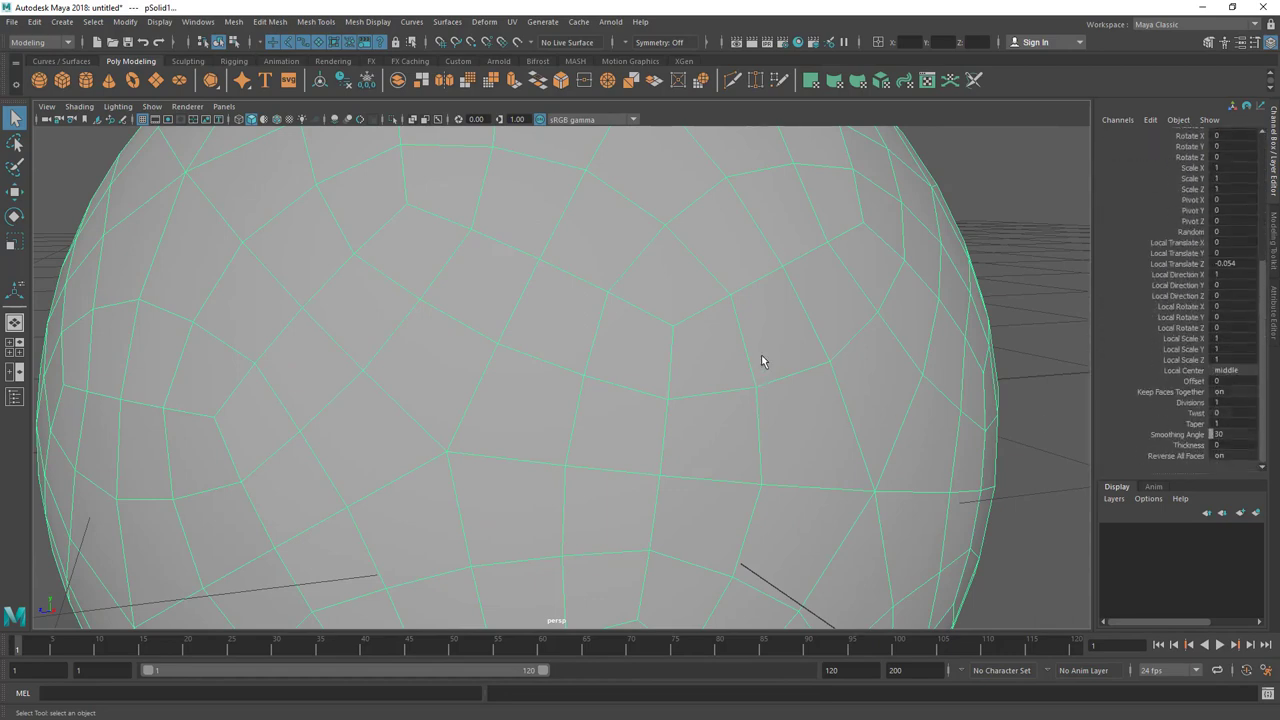
middle_click_drag(760, 357, 778, 327)
scroll(771, 333, "up", 2)
key("4")
left_click_drag(740, 345, 928, 422, "alt")
left_click_drag(780, 384, 970, 243, "alt")
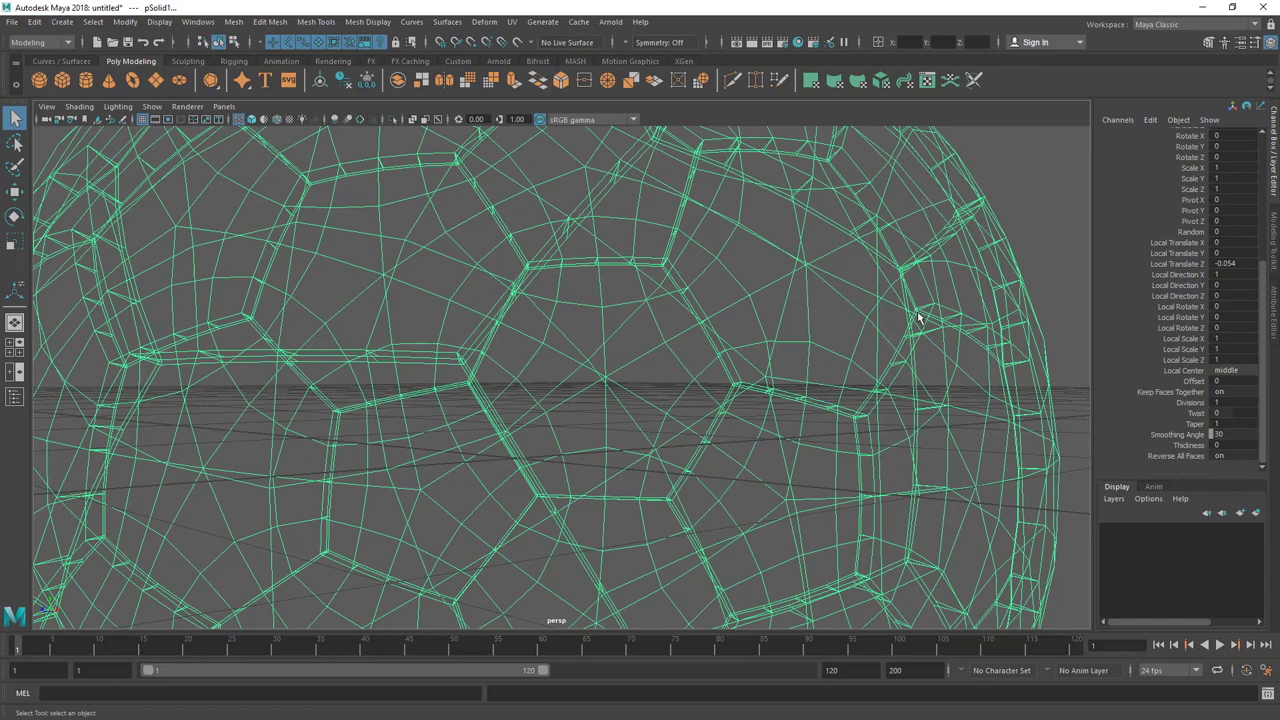
left_click_drag(920, 318, 894, 320, "alt")
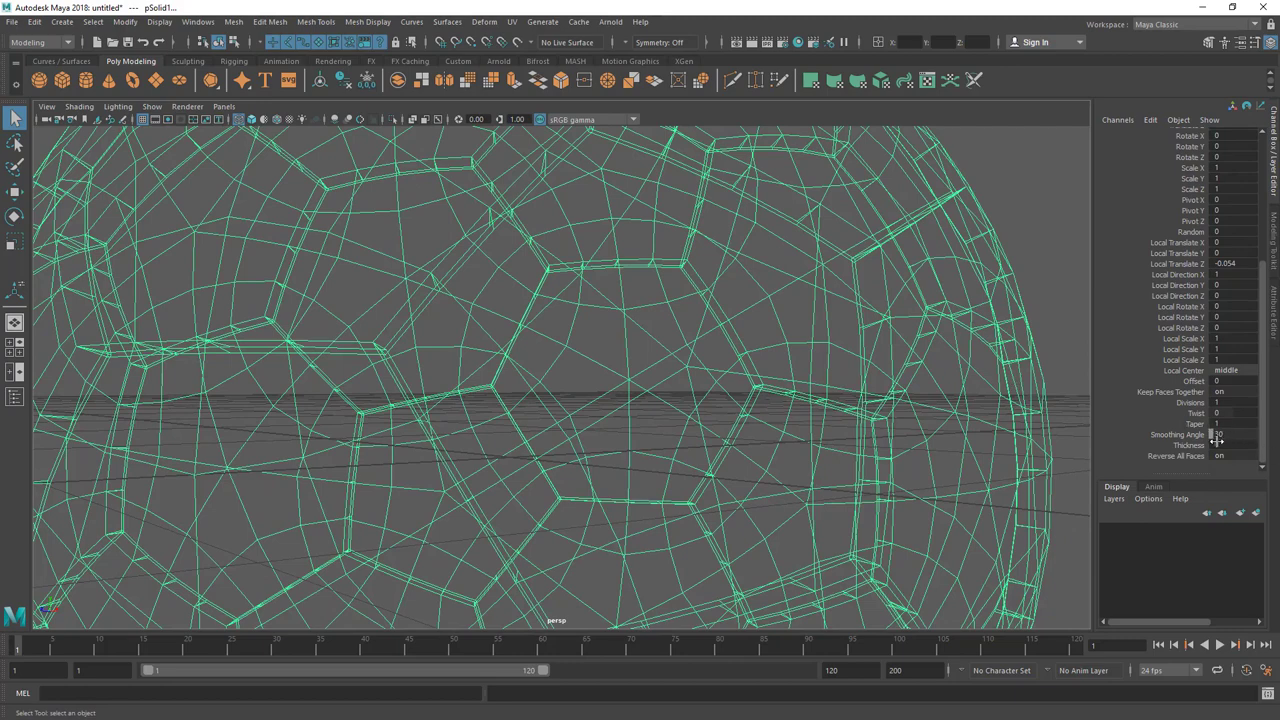
Set polyExtrudeFace1 Offset to -0.05, undoing a too-large -0.5 trial first
left_click(1196, 381)
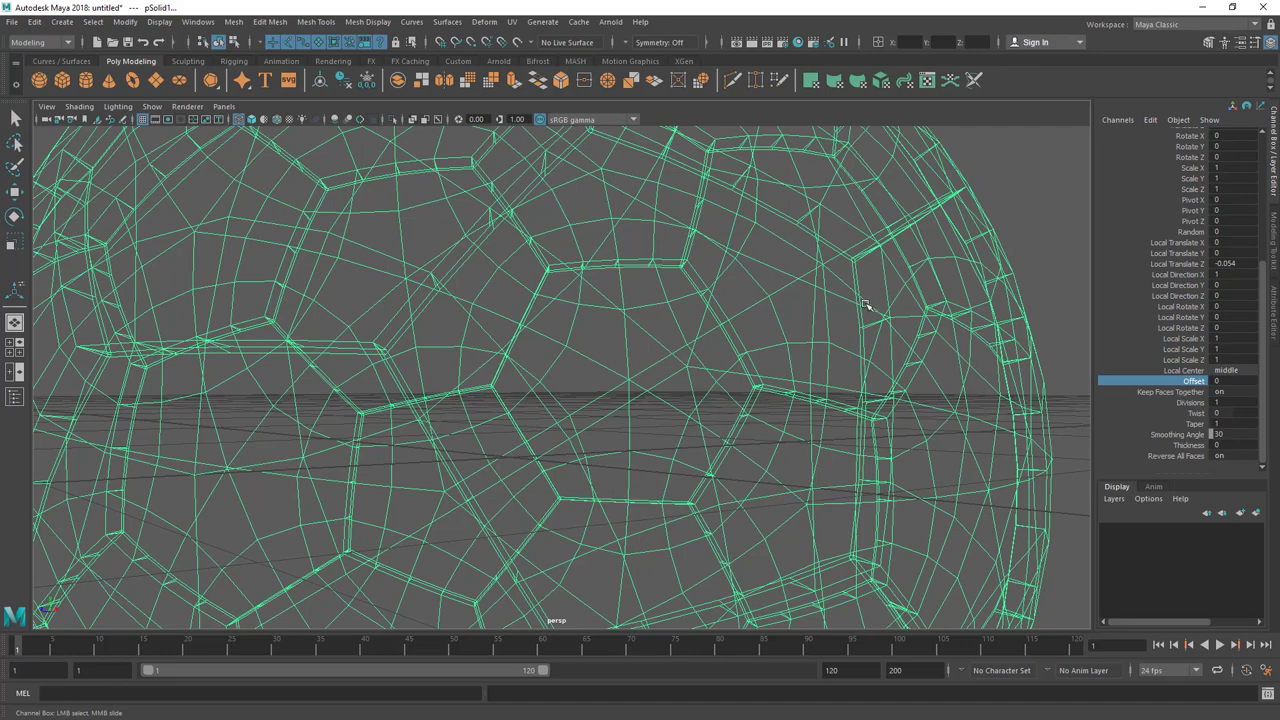
middle_click_drag(866, 305, 872, 305)
key("ctrl+z")
key("ctrl+z")
left_click(1226, 381)
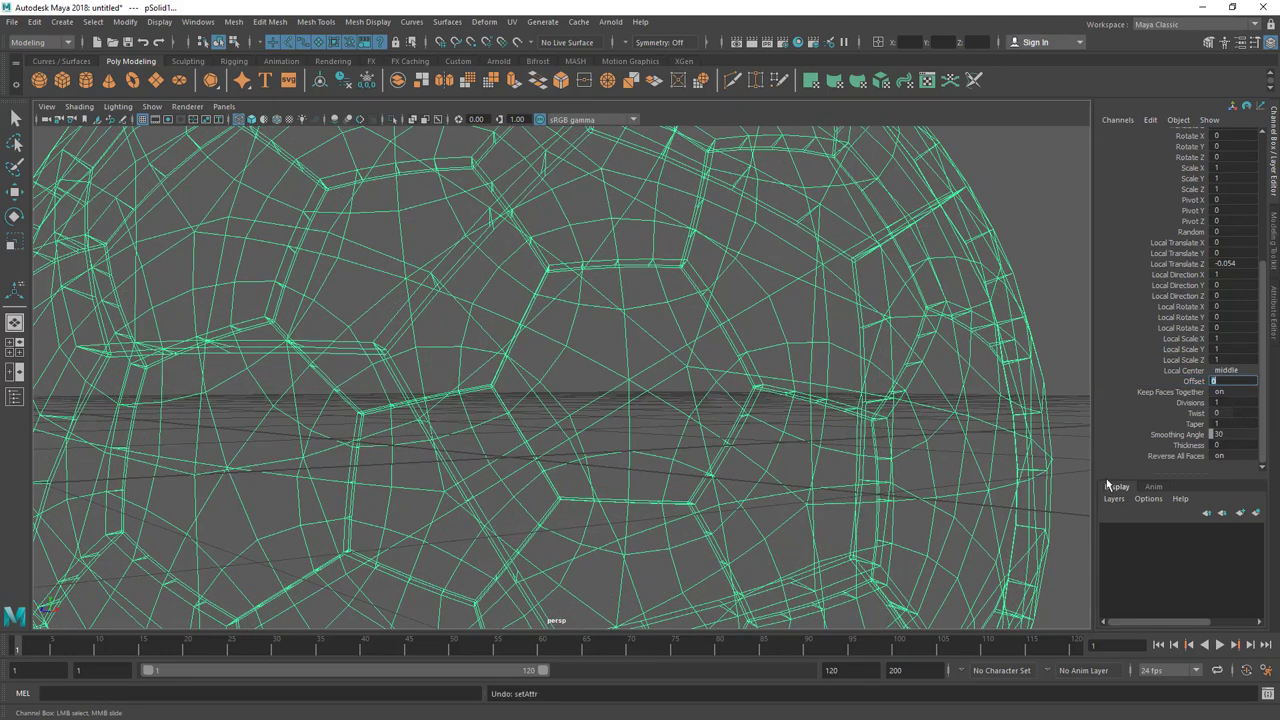
type("-.5")
key("Return")
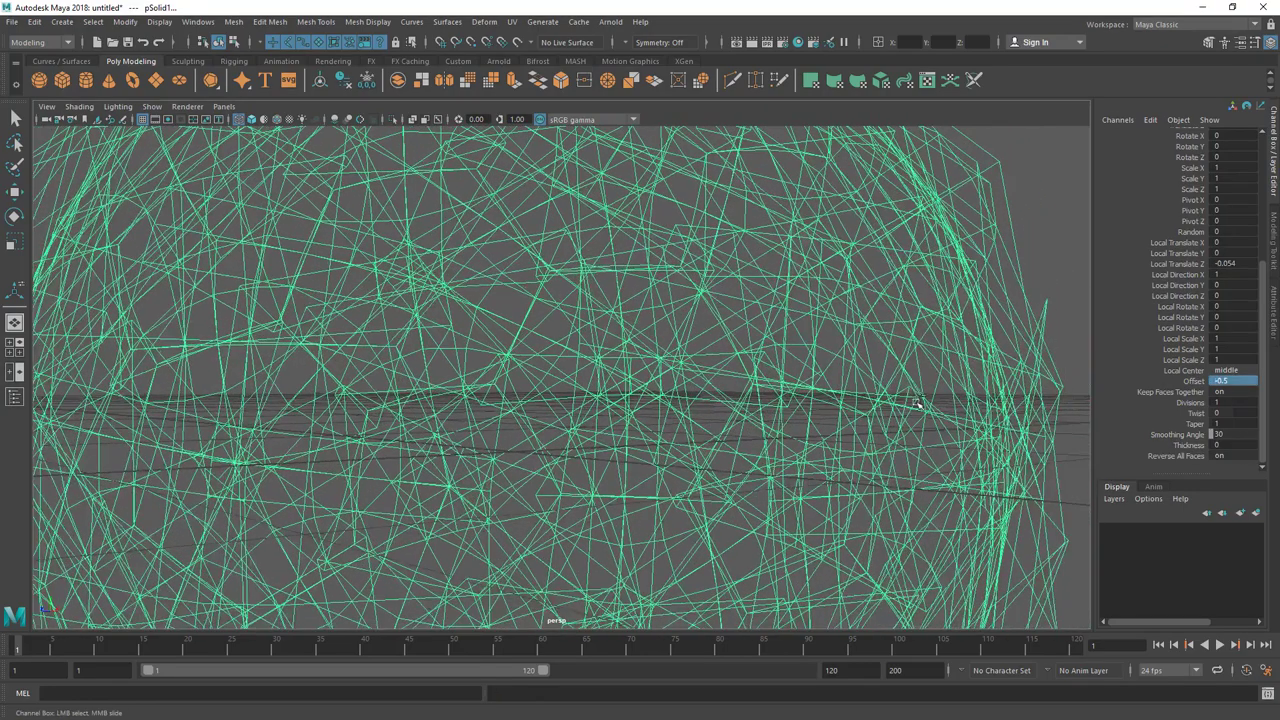
key("ctrl+z")
left_click(1222, 381)
type("-")
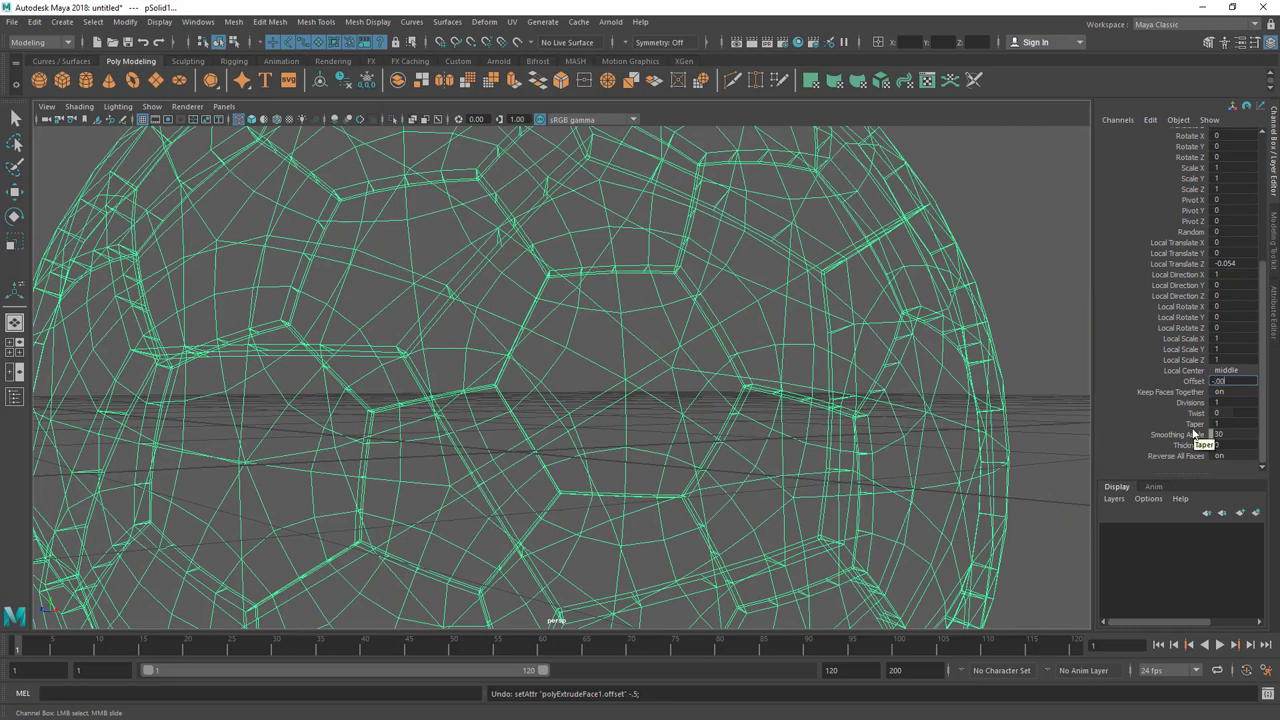
key("Return")
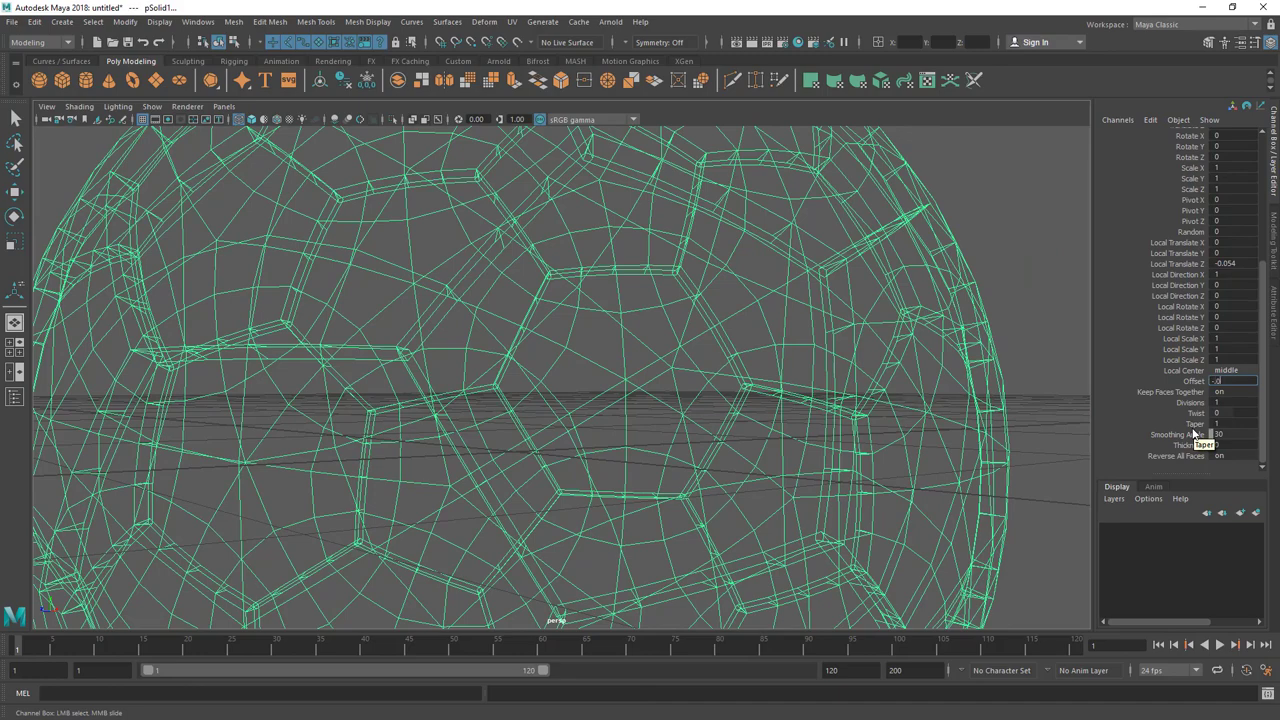
key("Return")
Inspect the new seams and return the ball to shaded display
mouse_move(790, 450)
left_mouse_down("alt")
mouse_move(686, 406)
mouse_move(735, 408)
left_mouse_up("alt")
left_click_drag(735, 321, 828, 311, "alt")
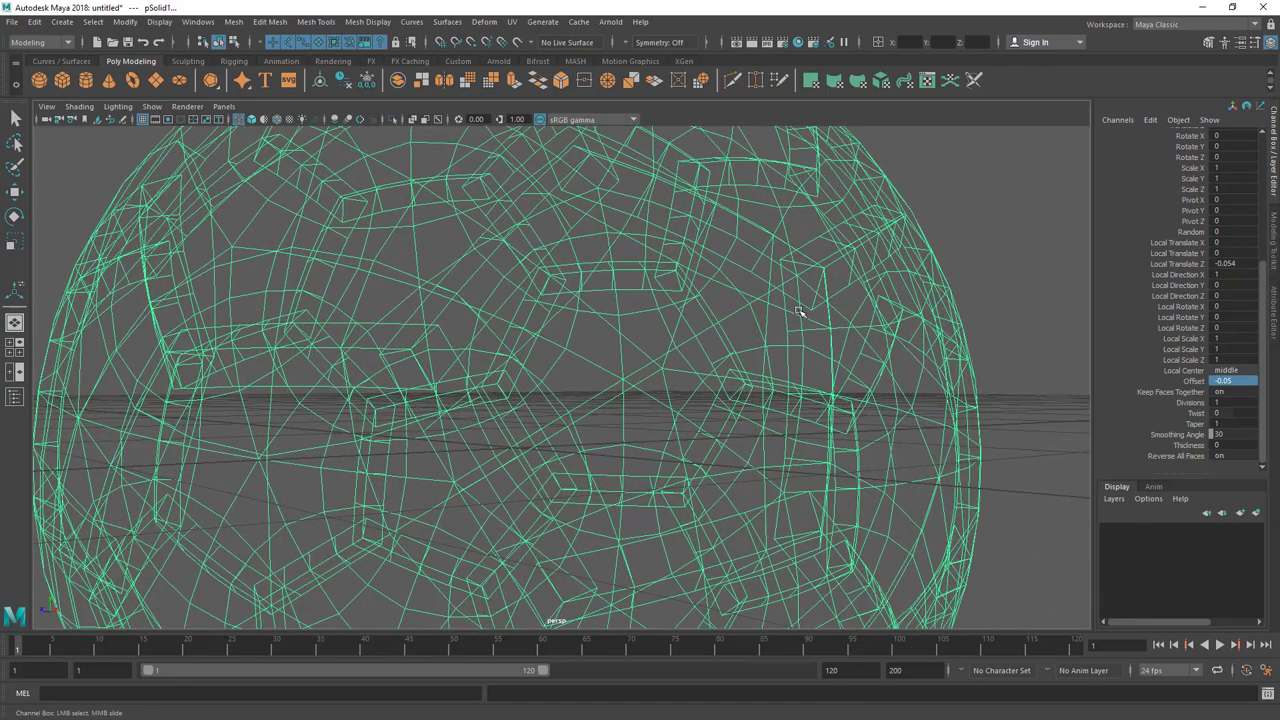
key("5")
right_click_drag(789, 278, 880, 238)
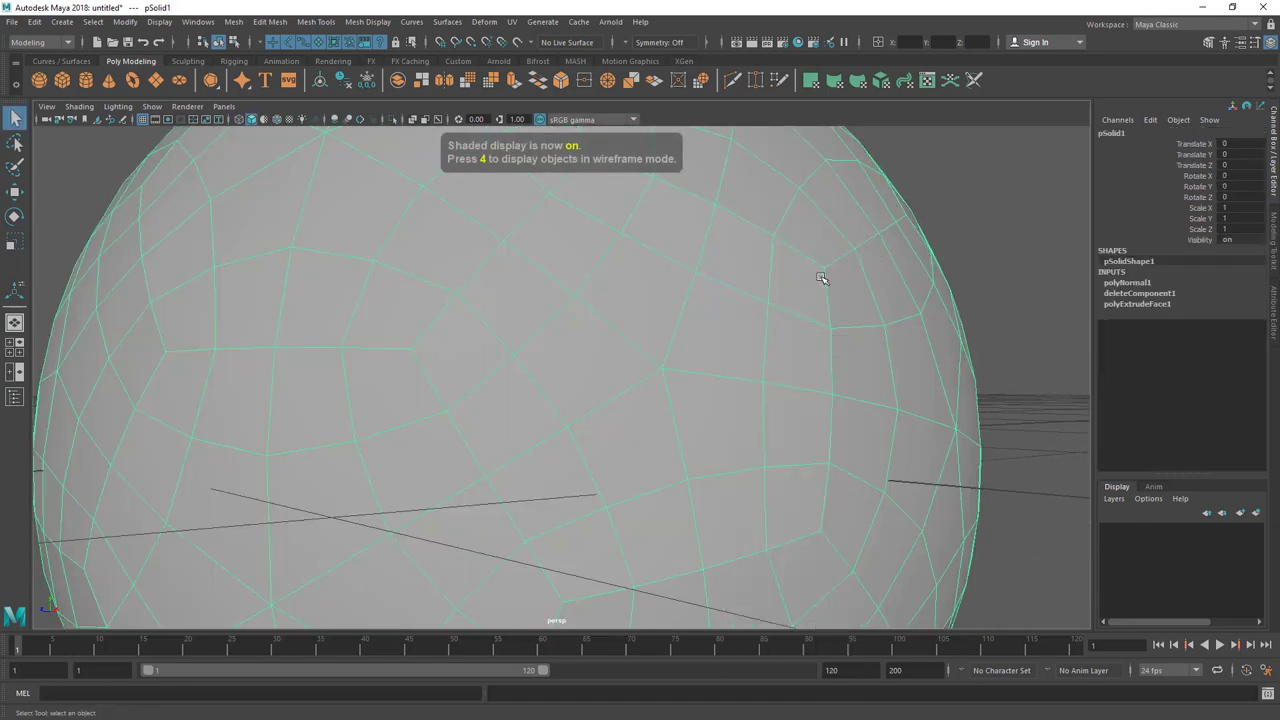
left_click(1006, 226)
scroll(880, 289, "down", 5)
left_click_drag(880, 289, 672, 324, "alt")
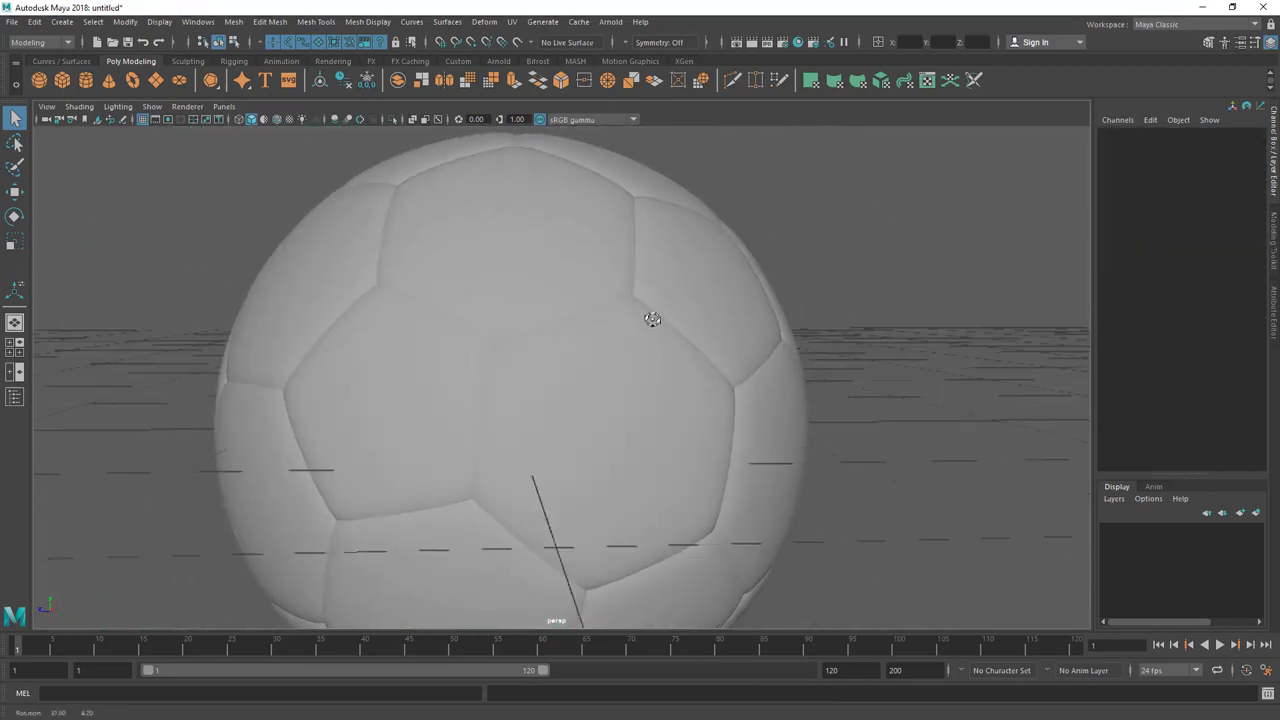
right_click_drag(672, 324, 480, 371, "alt")
left_click_drag(480, 371, 551, 371, "alt")
right_click_drag(551, 371, 297, 360, "alt")
left_click_drag(297, 360, 481, 335, "alt")
right_click_drag(481, 335, 683, 523, "alt")
left_click(694, 432)
scroll(825, 427, "down", 3)
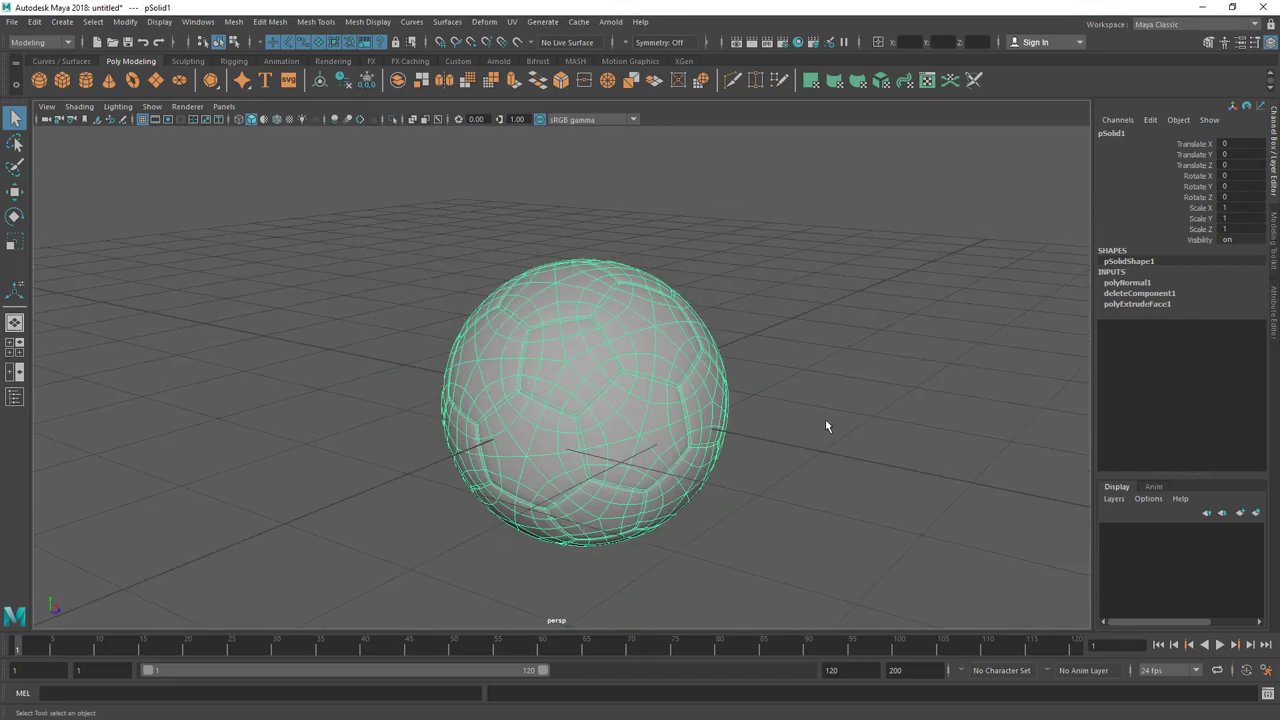
left_click(825, 427)
left_click_drag(825, 427, 480, 517, "alt")
right_click_drag(480, 517, 629, 486, "alt")
left_click_drag(629, 486, 410, 410, "alt")
right_click_drag(410, 410, 254, 363, "alt")
left_click_drag(254, 363, 523, 374, "alt")
left_click(657, 411)
left_click_drag(657, 411, 607, 331, "alt")
Assign a new favorite Blinn material to the whole ball
right_click(573, 286)
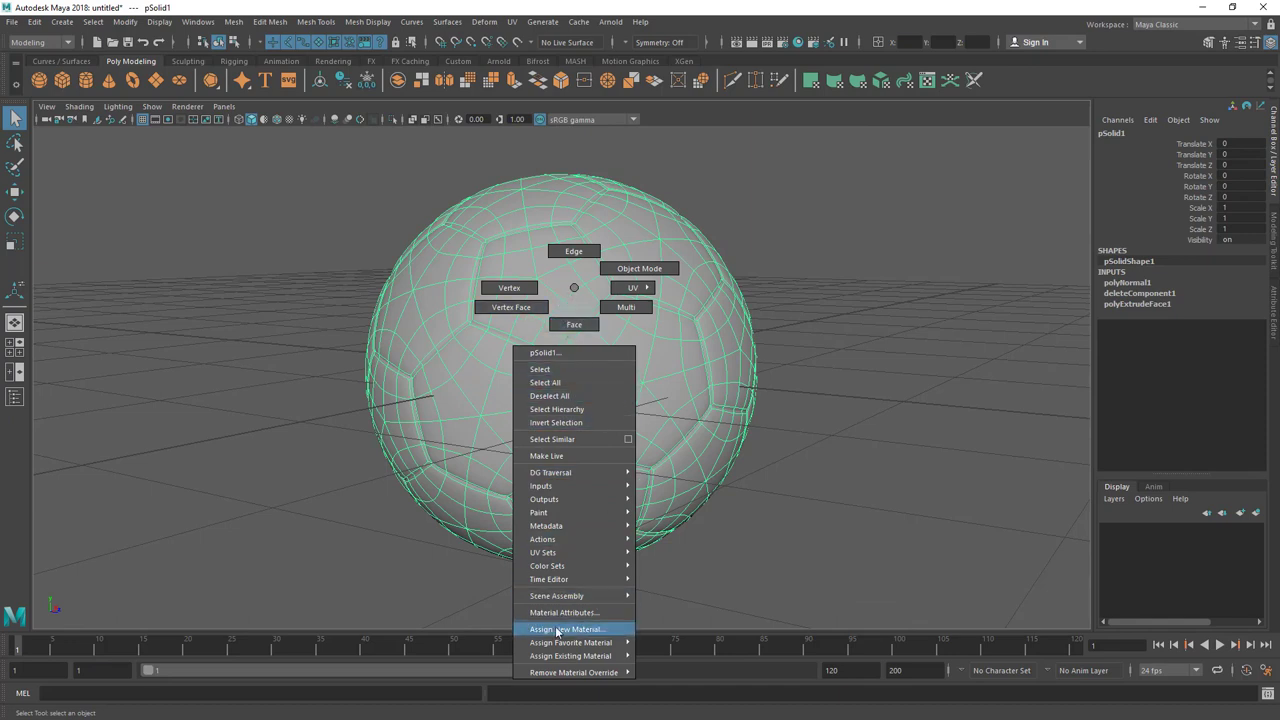
mouse_move(570, 643)
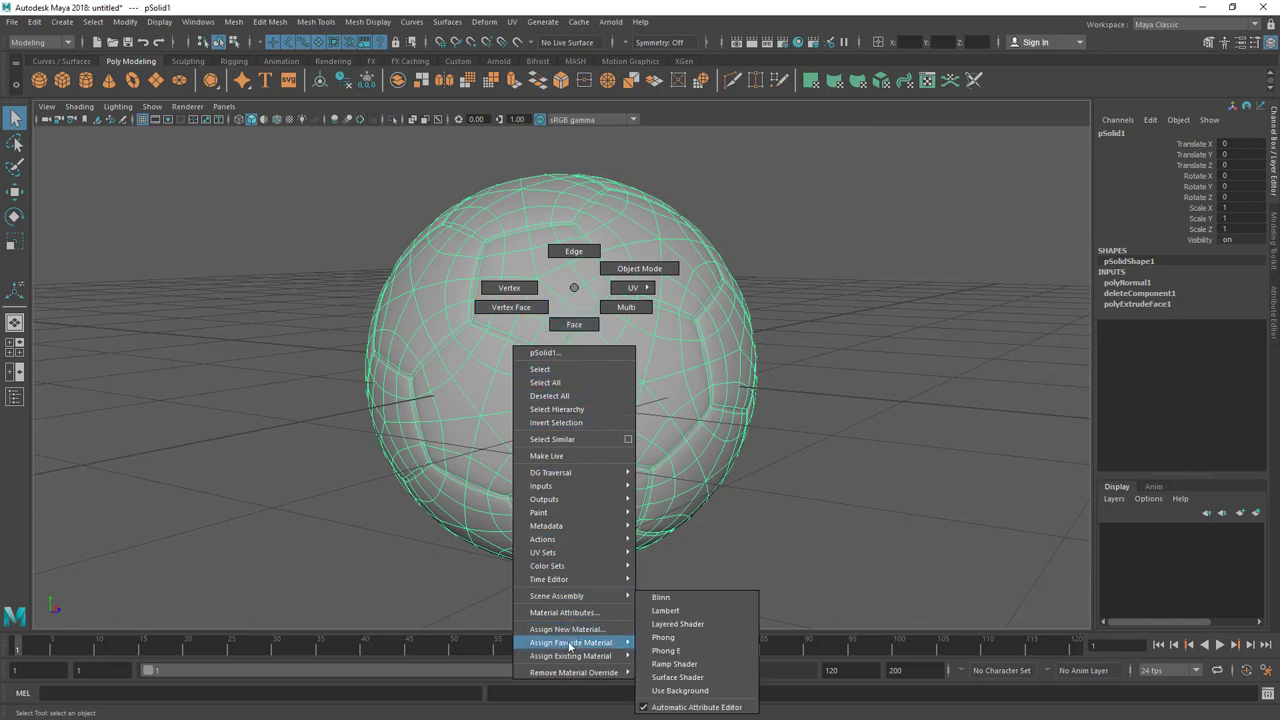
left_click(665, 611)
left_click_drag(654, 531, 640, 420, "alt")
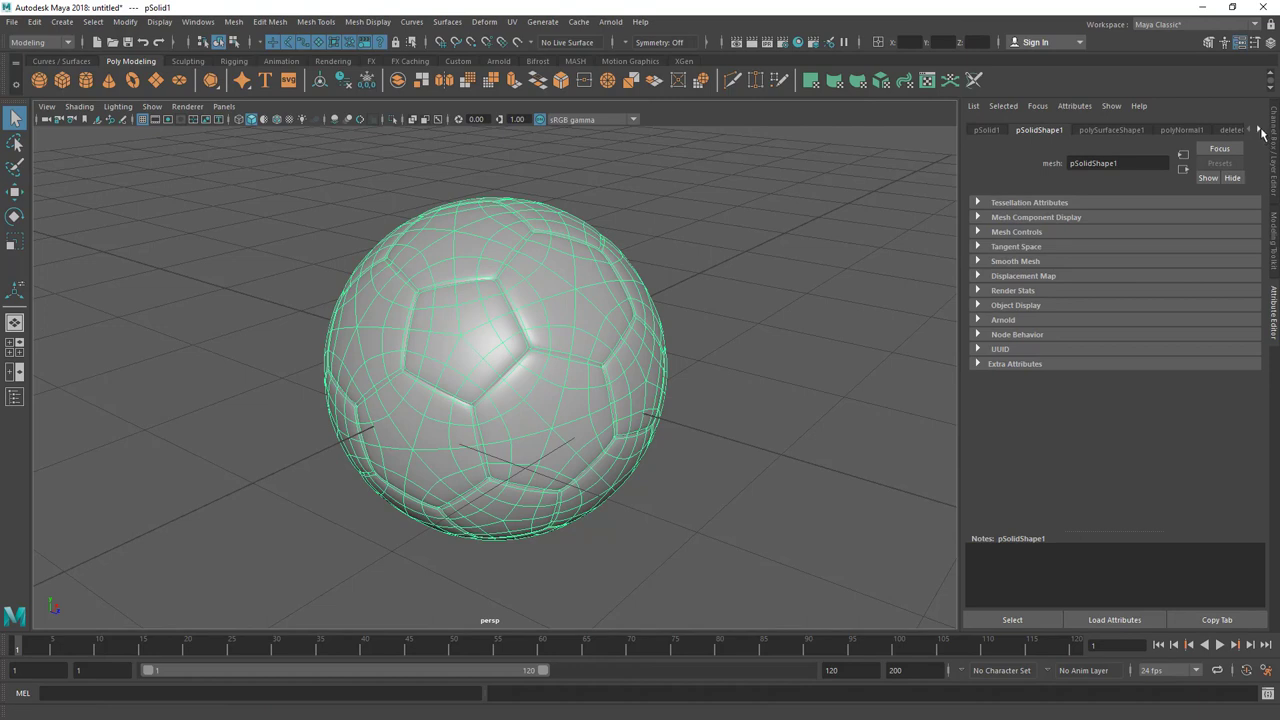
Set the blinn1 material's Color to pure white
left_click(1260, 130)
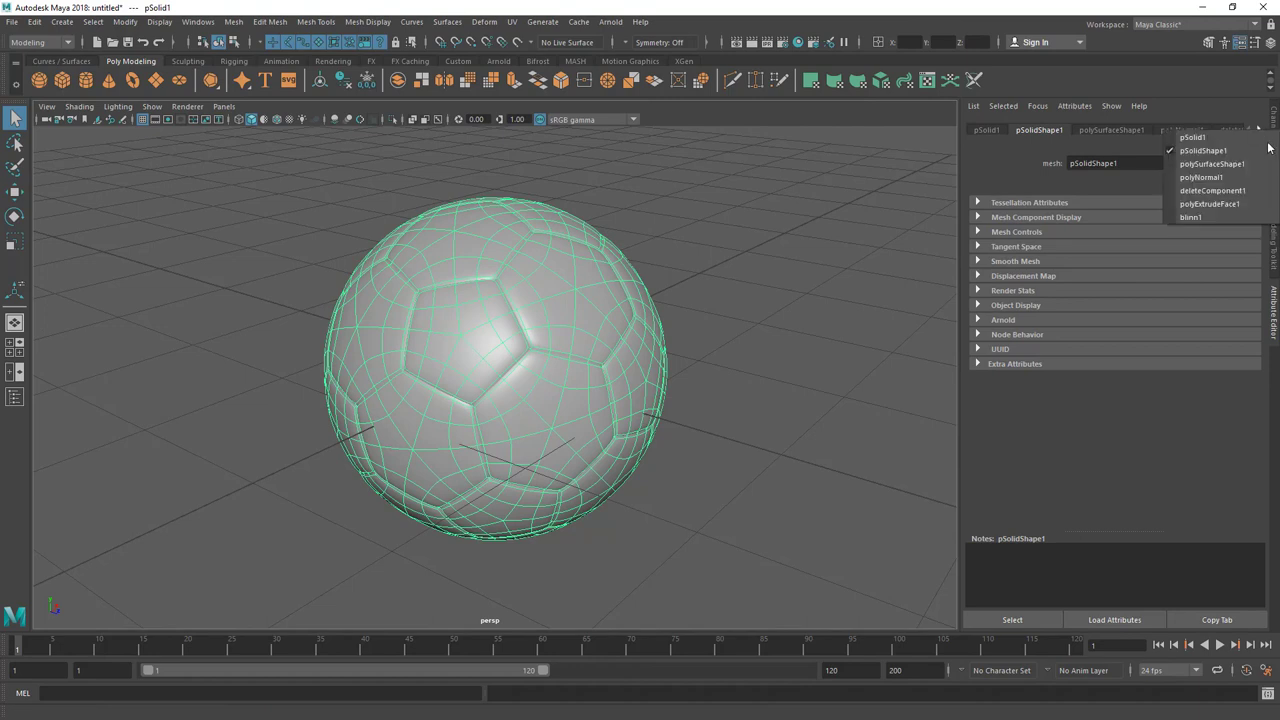
left_click(1199, 217)
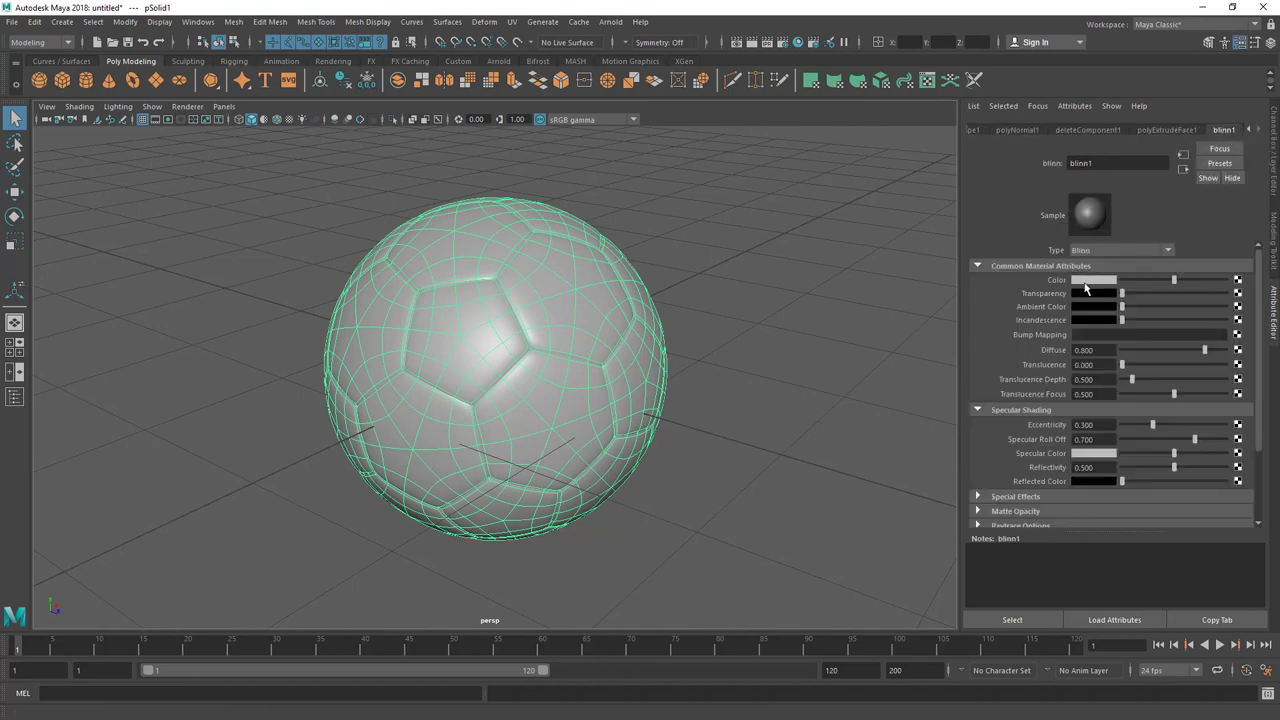
scroll(723, 330, "up", 5)
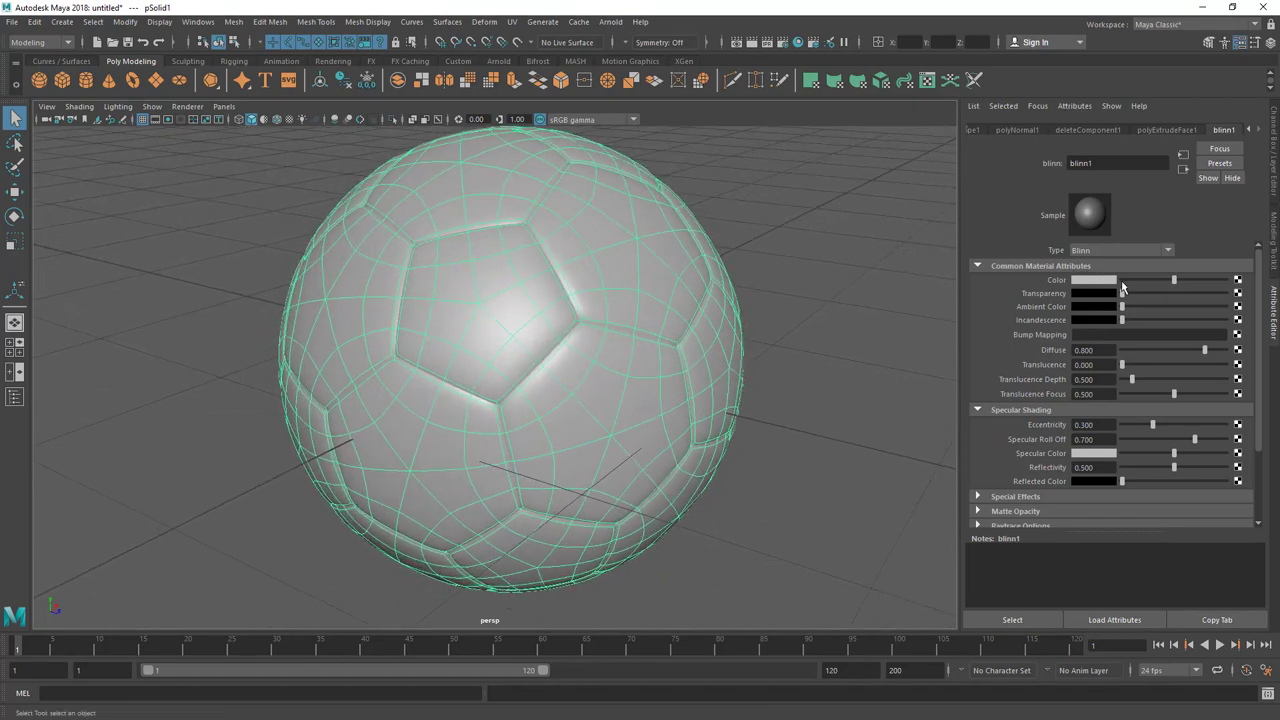
left_click_drag(1155, 281, 773, 332)
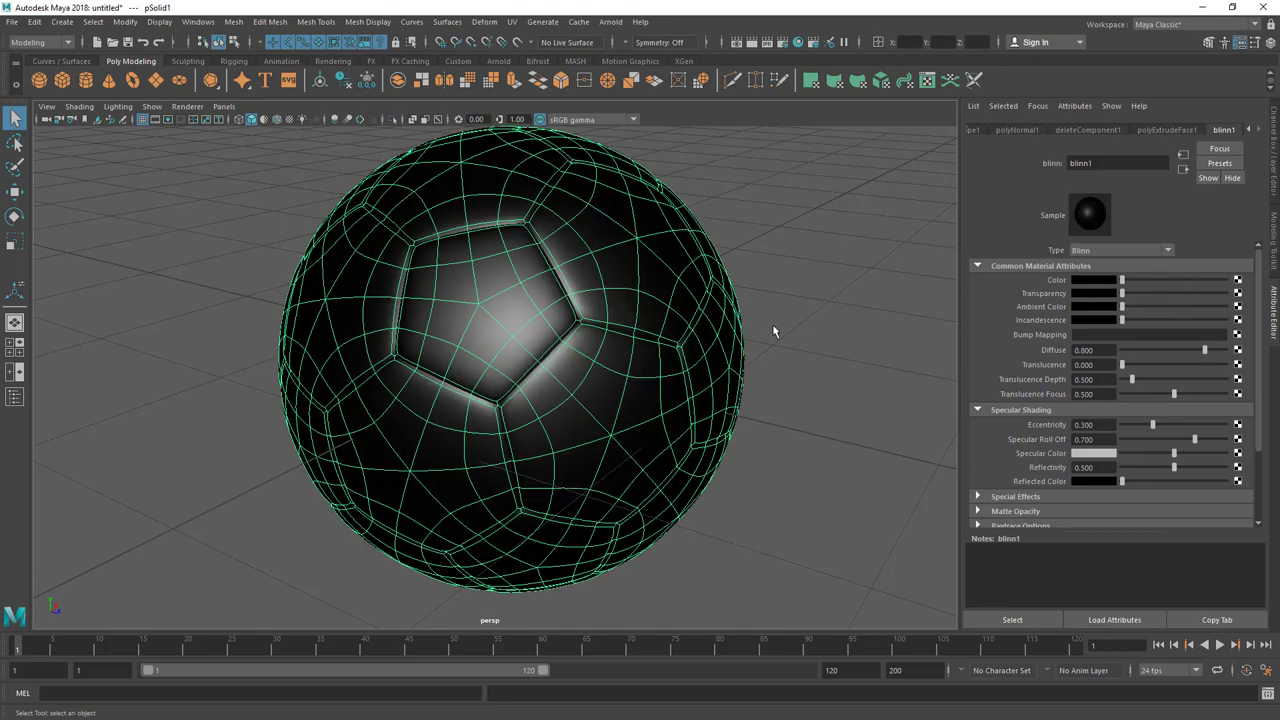
left_click_drag(1122, 284, 1213, 307)
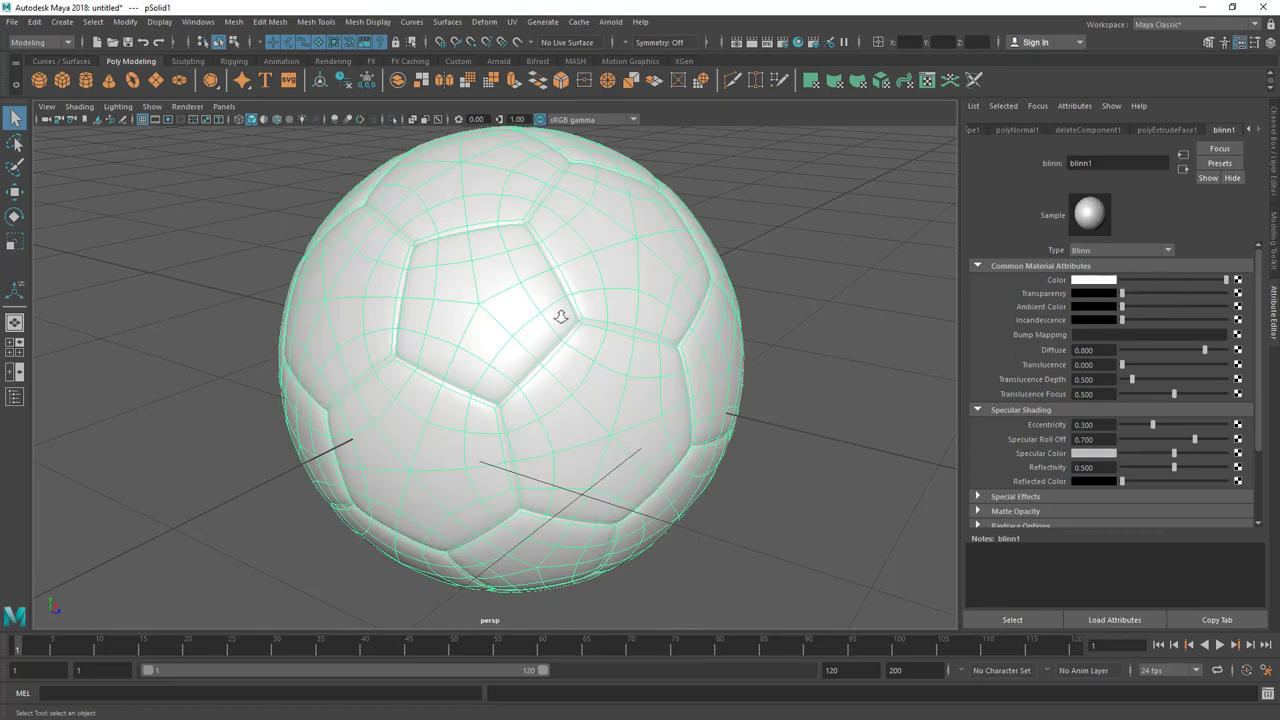
mouse_move(562, 316)
left_mouse_down("alt")
mouse_move(680, 309)
mouse_move(528, 309)
mouse_move(517, 289)
mouse_move(562, 309)
left_mouse_up("alt")
left_click_drag(408, 278, 561, 251, "alt")
Switch to Face mode and select the first pentagon panels' faces
right_click_drag(530, 279, 527, 306)
left_click(526, 314)
left_click_drag(531, 300, 634, 349, "alt")
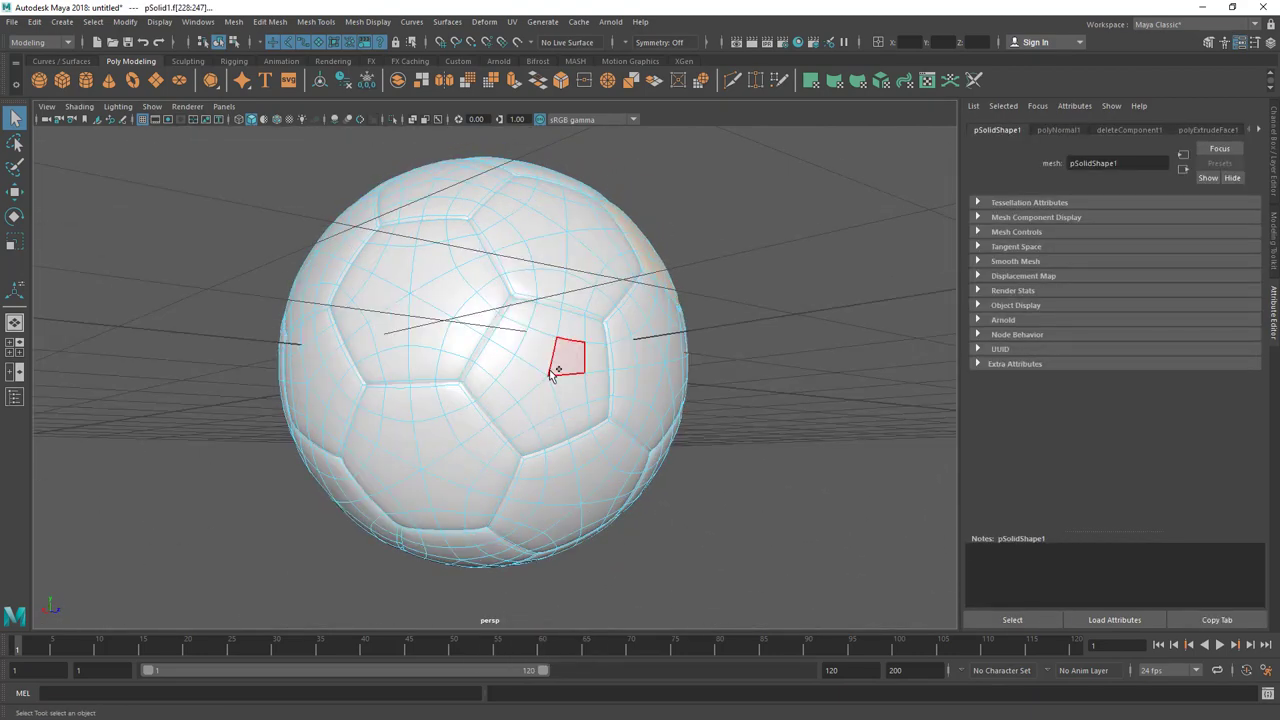
left_click_drag(560, 386, 426, 369, "alt")
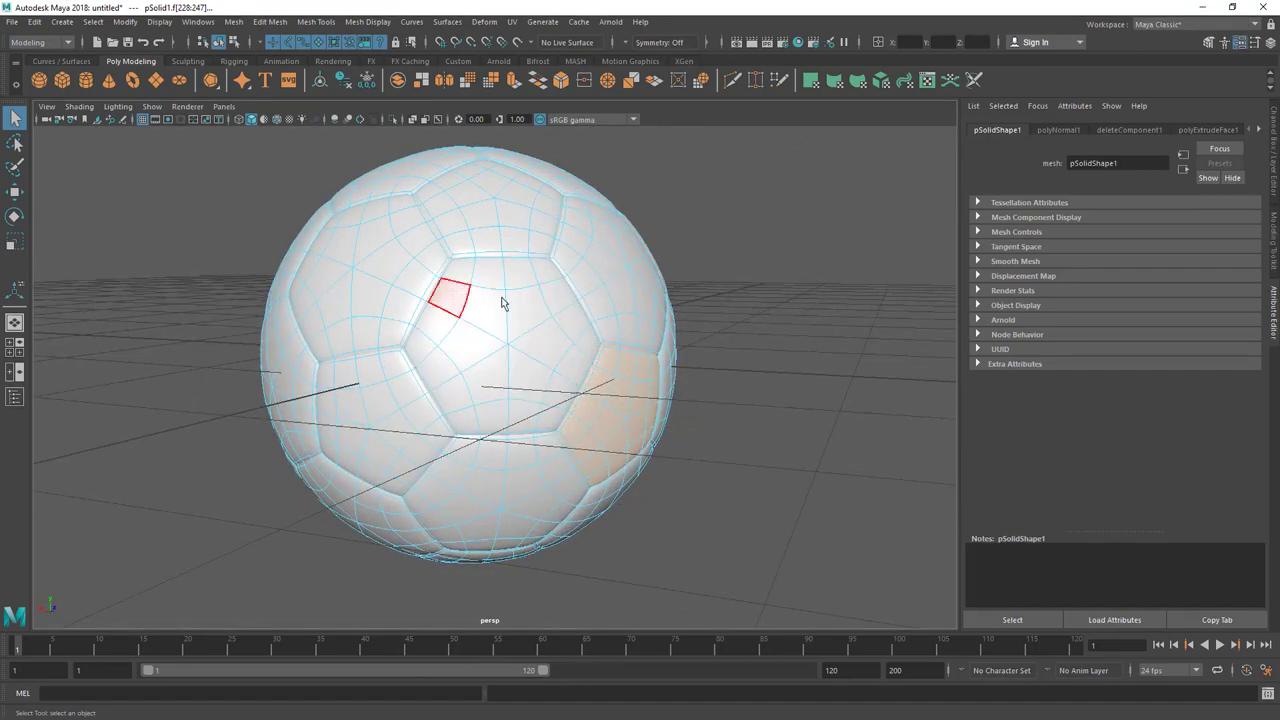
left_click(460, 304, "shift")
left_click_drag(460, 304, 466, 342, "alt")
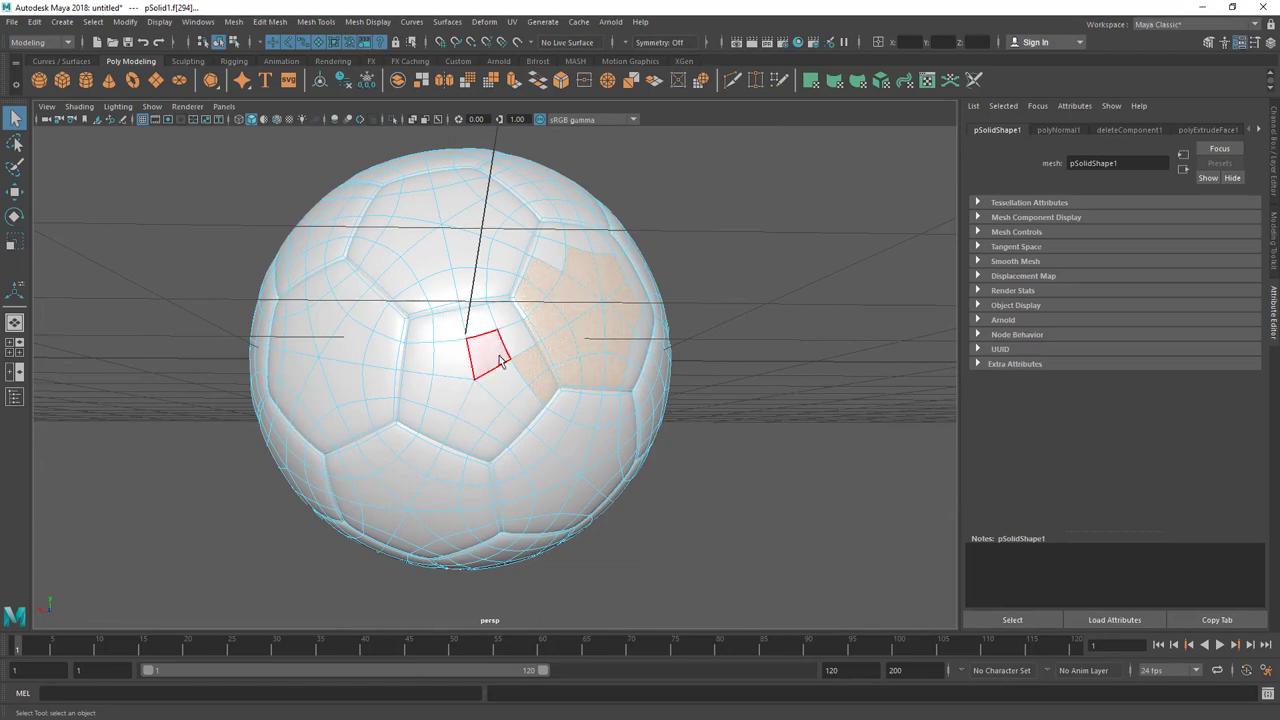
left_click(490, 358)
key("ctrl+z")
Add the remaining pentagon panels around the ball to the face selection
left_click_drag(503, 429, 543, 363, "alt")
left_click(386, 366, "shift")
left_click(449, 357, "shift")
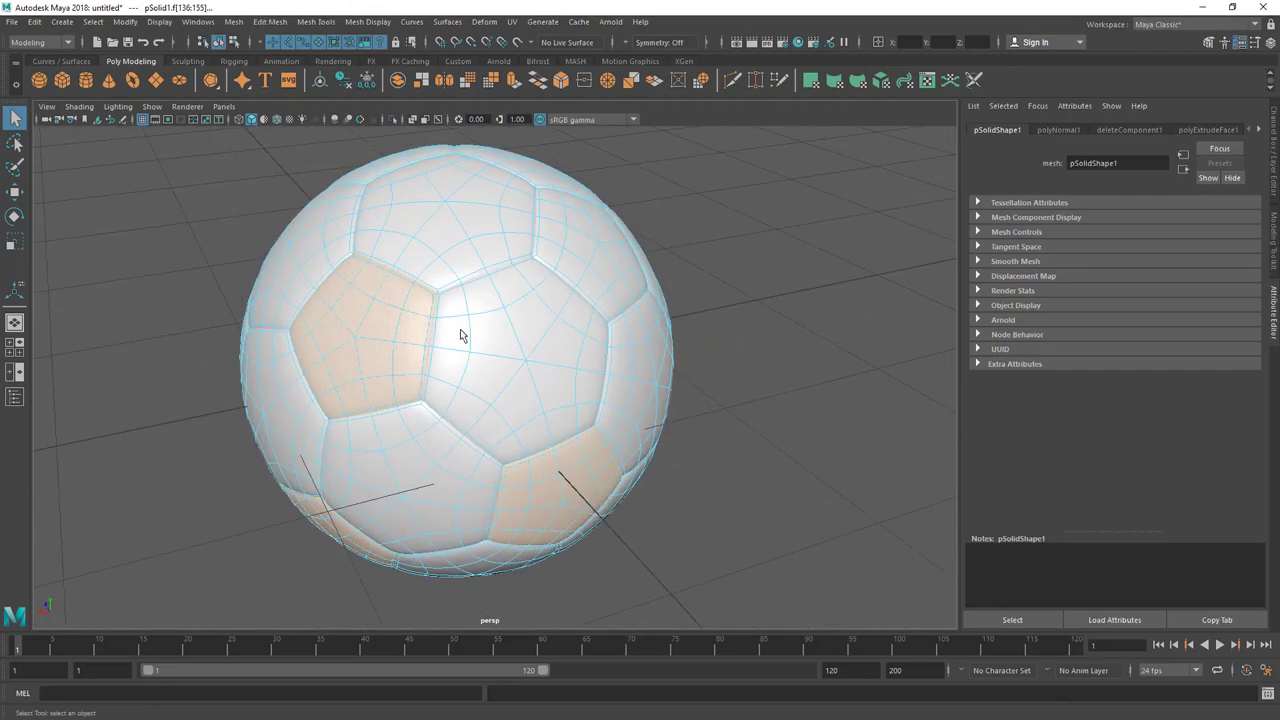
left_click_drag(463, 335, 536, 324, "alt")
left_click(489, 285, "shift")
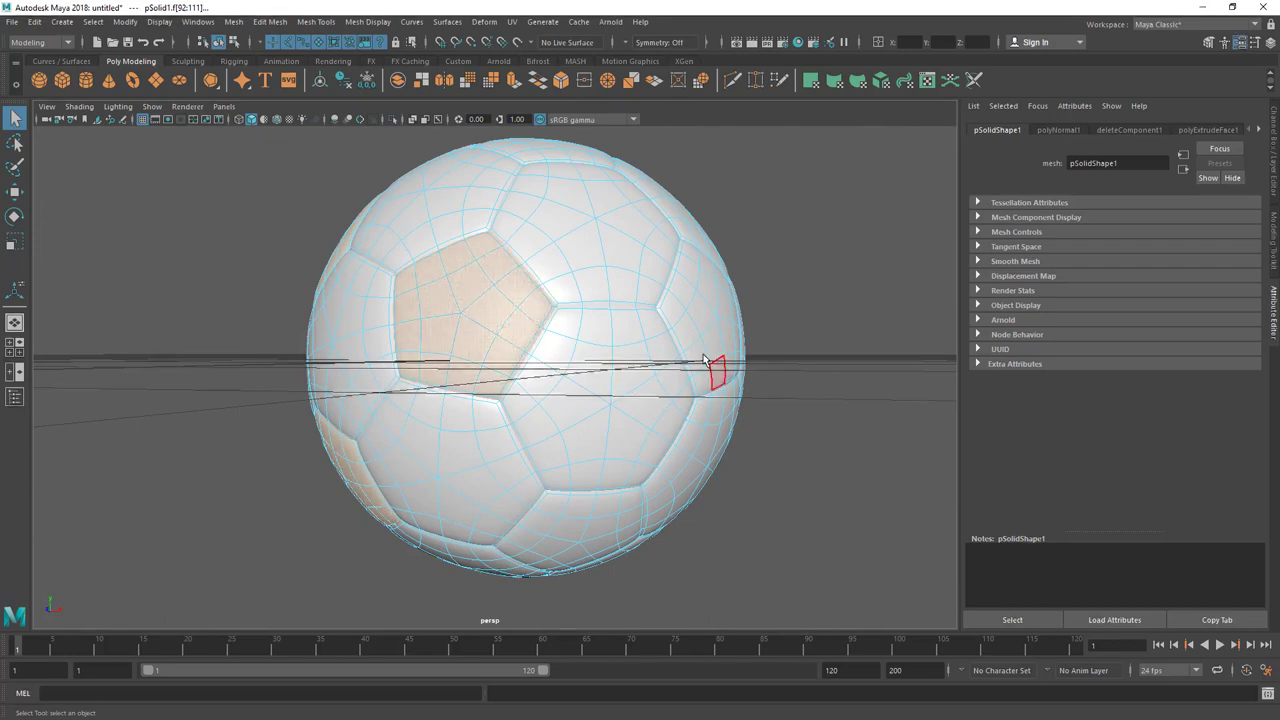
left_click_drag(701, 360, 615, 355, "alt")
left_click_drag(526, 304, 646, 309, "alt")
left_click(634, 222)
Give the pentagon faces a new Blinn material coloured dark grey, then deselect them
right_click_drag(641, 280, 742, 598)
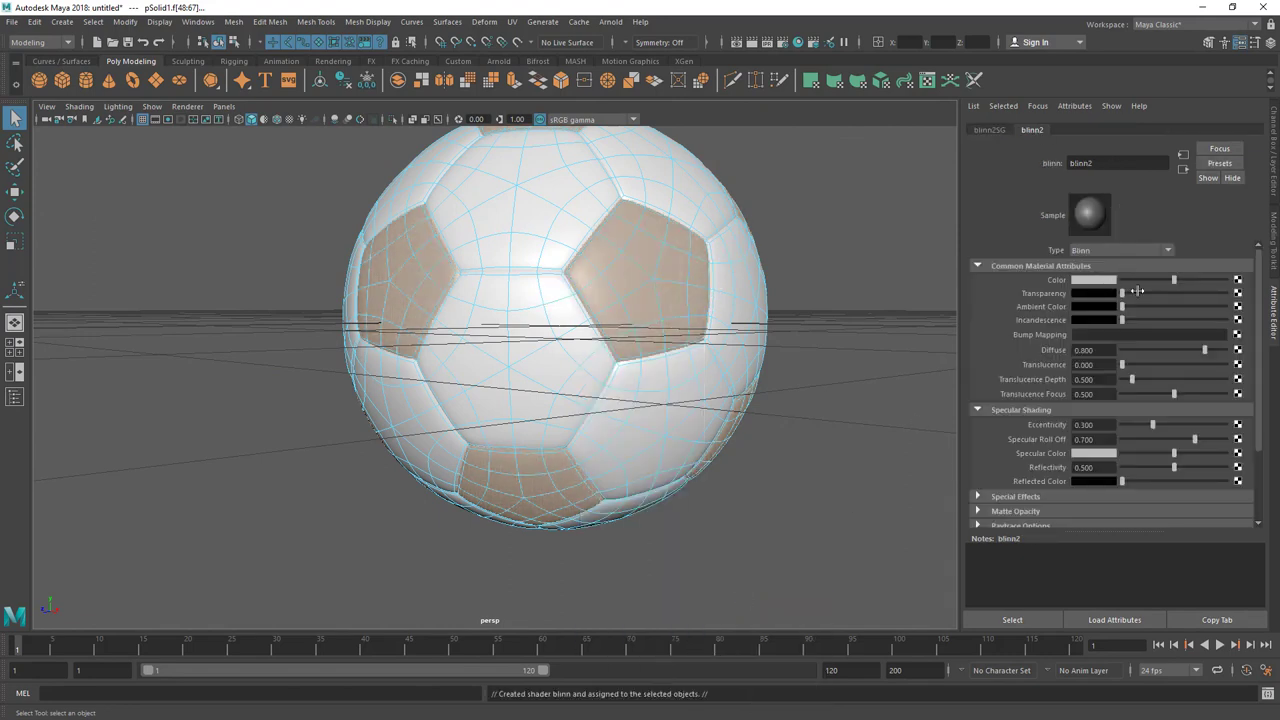
left_click_drag(1137, 290, 1130, 295)
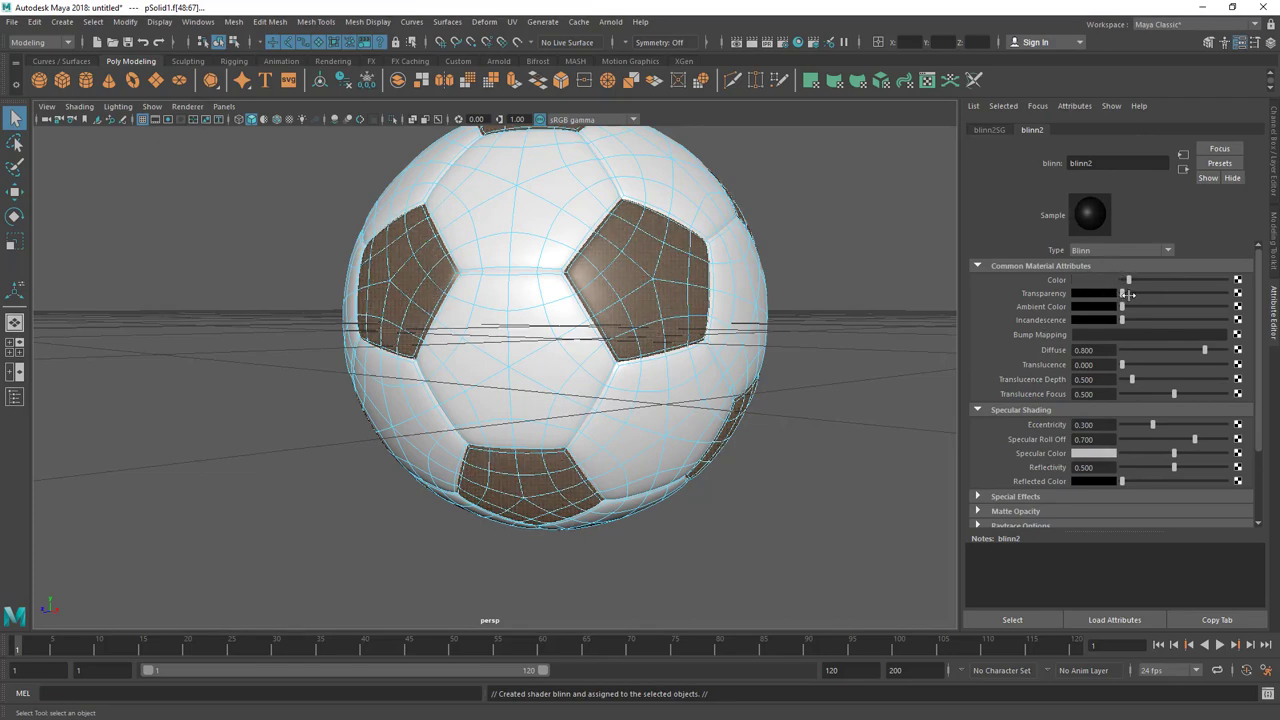
left_click(789, 206)
Orbit around the finished ball and clear the selection to view it
scroll(791, 286, "down", 3)
left_click_drag(791, 286, 846, 251, "alt")
left_click_drag(857, 201, 524, 334)
left_click_drag(524, 334, 817, 342, "alt")
left_click(766, 434)
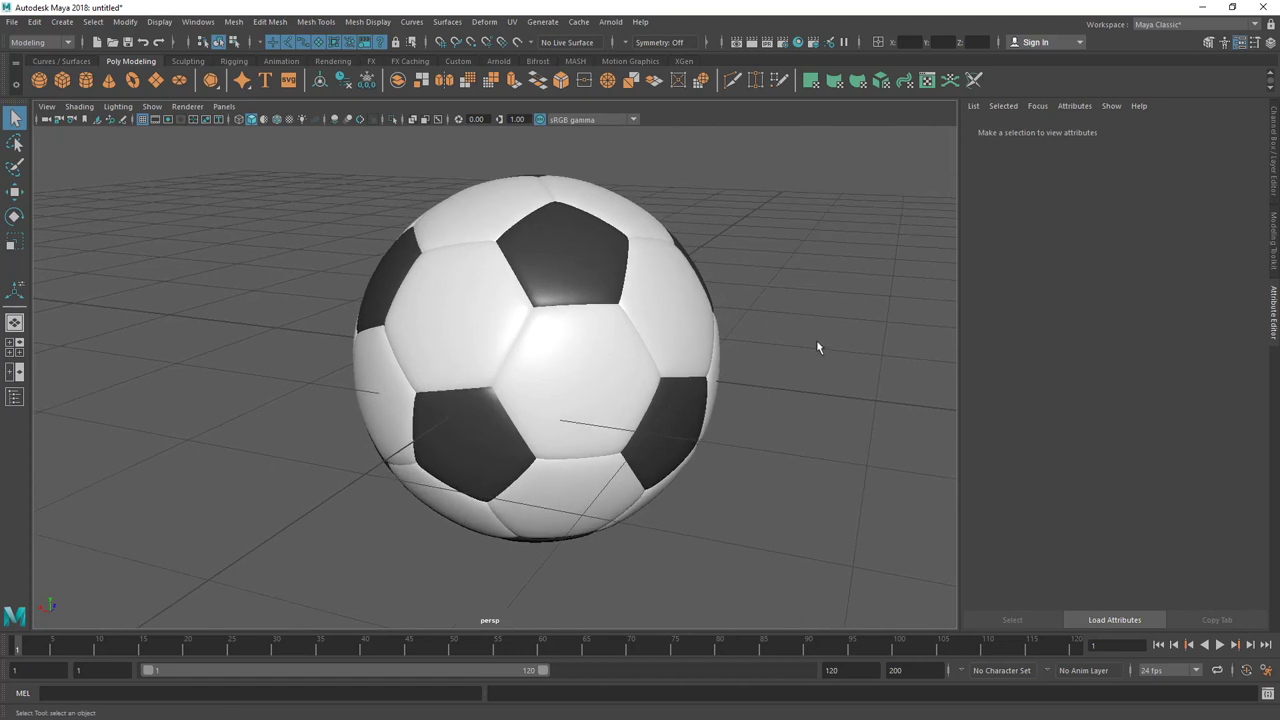